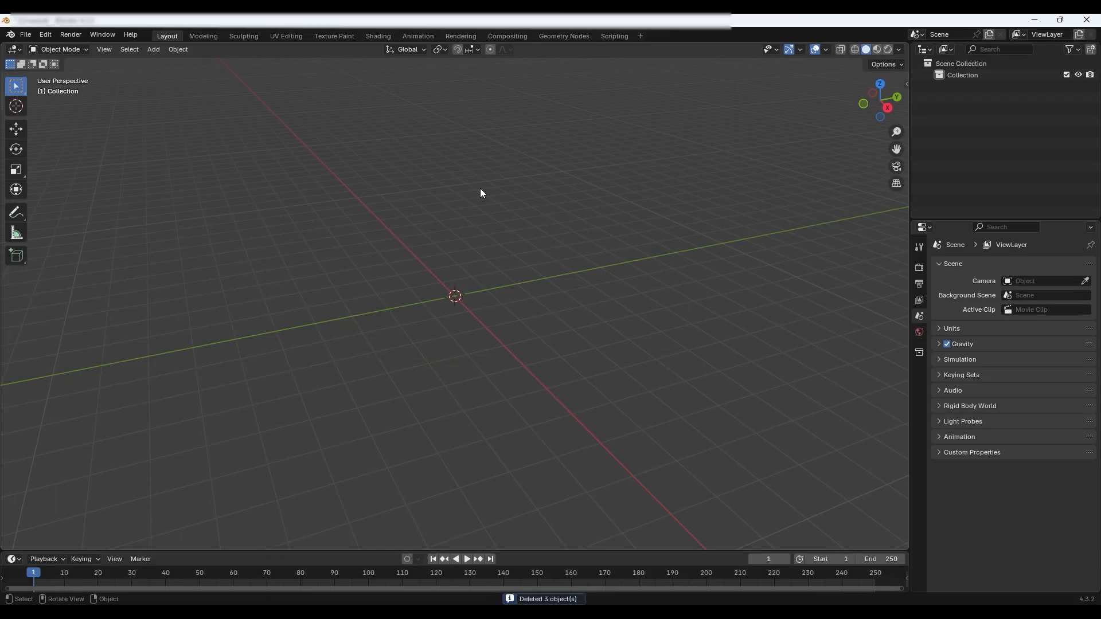
# - Bring the floor plan image into the top view as a reference and clear its location to the origin
pyautogui.press('KP_7')
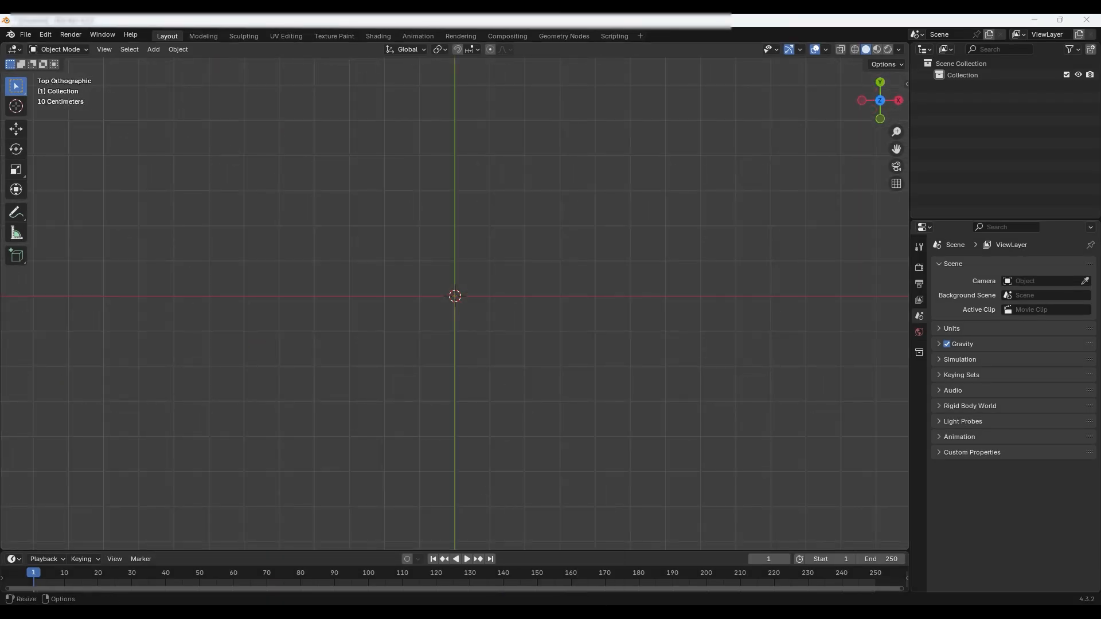
pyautogui.hotkey('alt', 'Tab')
pyautogui.moveTo(258, 317); pyautogui.dragTo(362, 165)
pyautogui.click(403, 198)
pyautogui.hotkey('alt', 'g')
# - Add a plane and set its X and Y dimensions to 11.06 m as a scale guide for the plan
pyautogui.hotkey('shift', 'a')
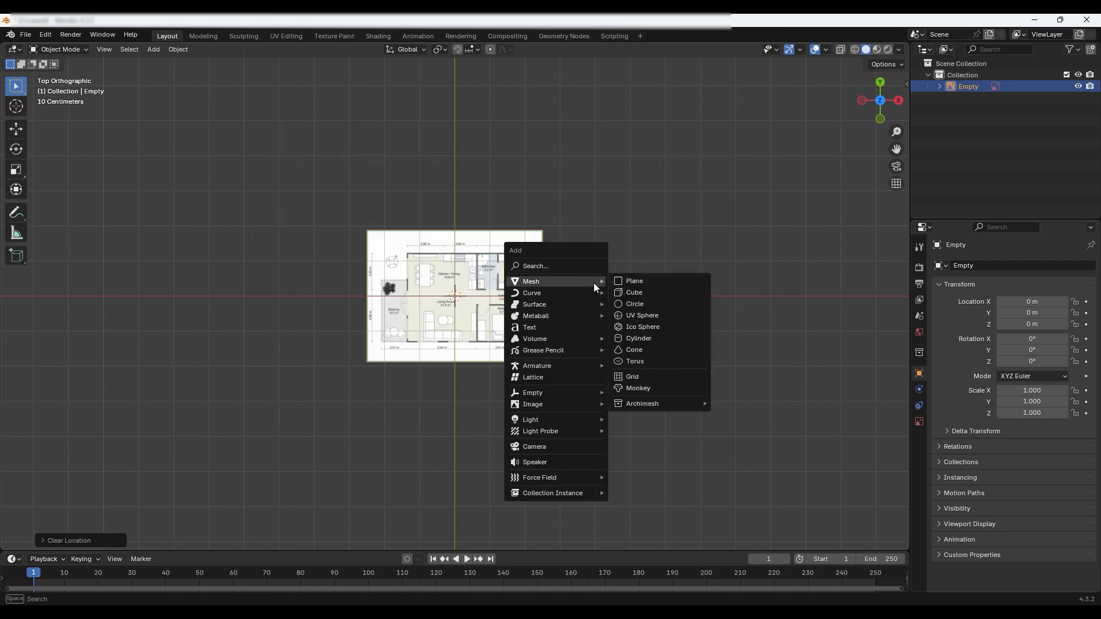
pyautogui.moveTo(584, 282)
pyautogui.click(636, 281)
pyautogui.scroll(4, 462, 335)
pyautogui.press('n')
pyautogui.click(808, 215)
pyautogui.click(857, 262)
pyautogui.write('11.06')
pyautogui.click(838, 274)
pyautogui.write('11.06')
pyautogui.press('Return')
# - Show the scene in wireframe and roughly scale and move the floor plan image to fit the guide plane
pyautogui.click(854, 49)
pyautogui.click(986, 86)
pyautogui.click(1055, 100)
pyautogui.click(1008, 87)
pyautogui.scroll(-2, 559, 229)
pyautogui.press('s')
pyautogui.click(704, 249)
pyautogui.press('s')
pyautogui.click(168, 373)
pyautogui.press('g')
pyautogui.click(204, 168)
# - Fine-tune the floor plan image to a scale of 2.746 and shift it along X until its overall width matches the plane
pyautogui.scroll(-1, 398, 325)
pyautogui.press('g')
pyautogui.press('x')
pyautogui.click(598, 491)
pyautogui.press('s')
pyautogui.click(603, 419)
pyautogui.click(634, 305)
pyautogui.press('g')
pyautogui.press('x')
pyautogui.click(634, 307)
pyautogui.scroll(-1, 634, 307)
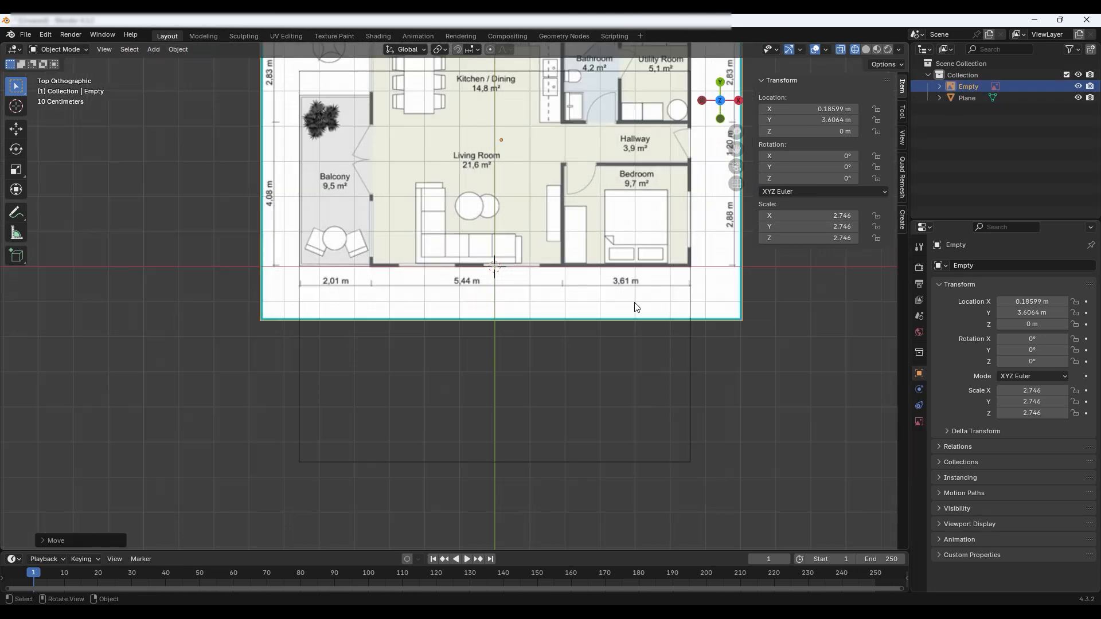
# - Delete the guide plane, leaving the scaled floor plan image
pyautogui.scroll(-1, 636, 307)
pyautogui.click(680, 387)
pyautogui.press('x')
pyautogui.click(681, 386)
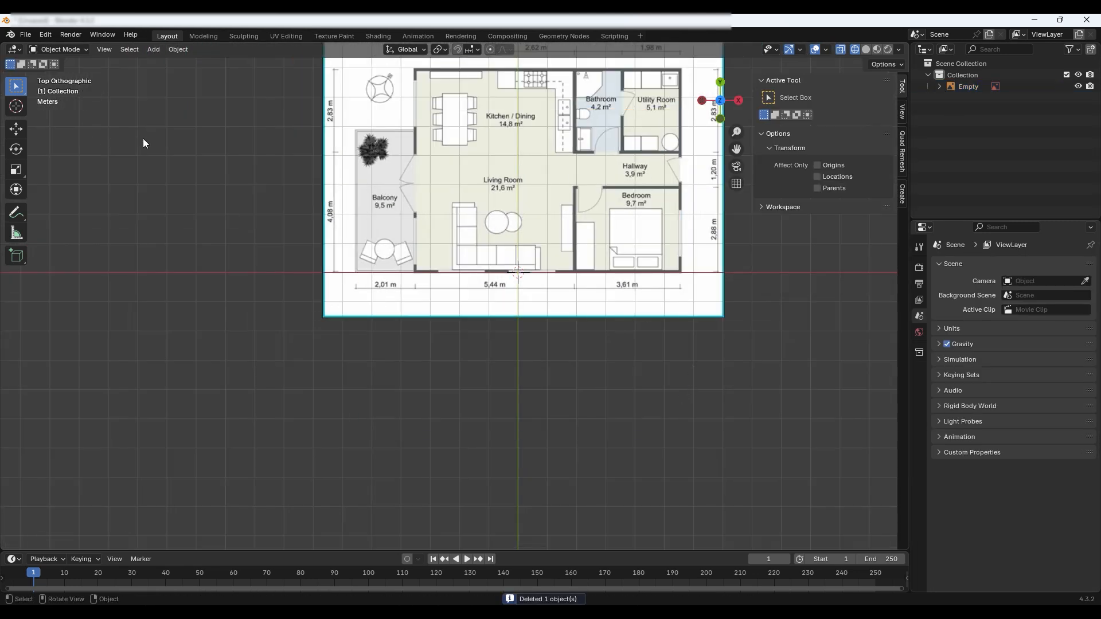
# - Filter the add-ons in the preferences for "arc" and check the Archimesh entry
pyautogui.click(44, 35)
pyautogui.click(69, 182)
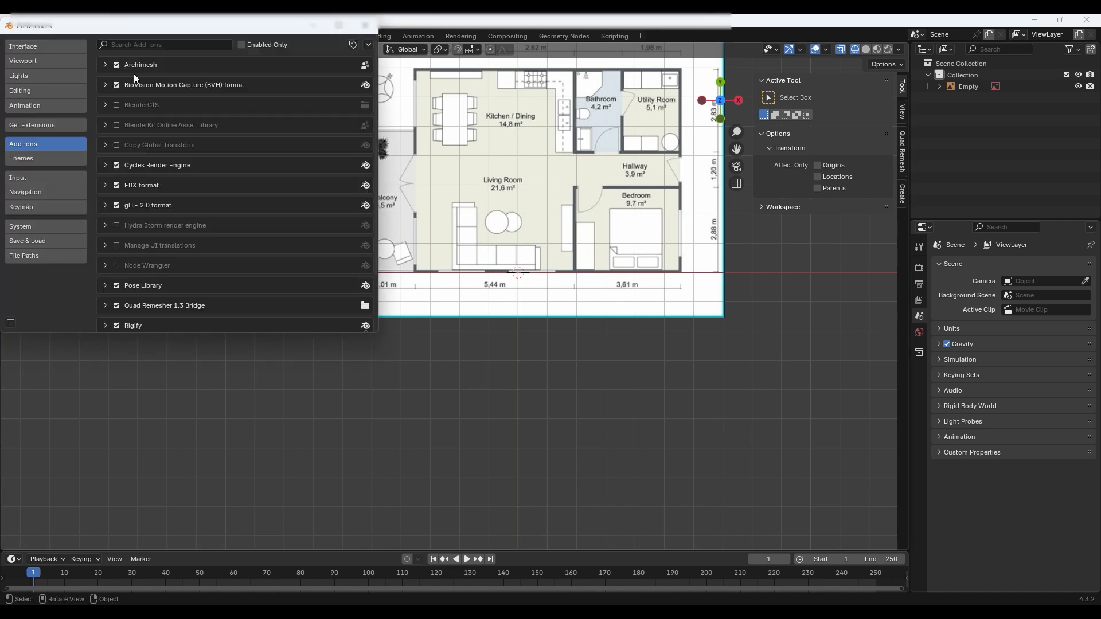
pyautogui.click(147, 41)
pyautogui.write('arc')
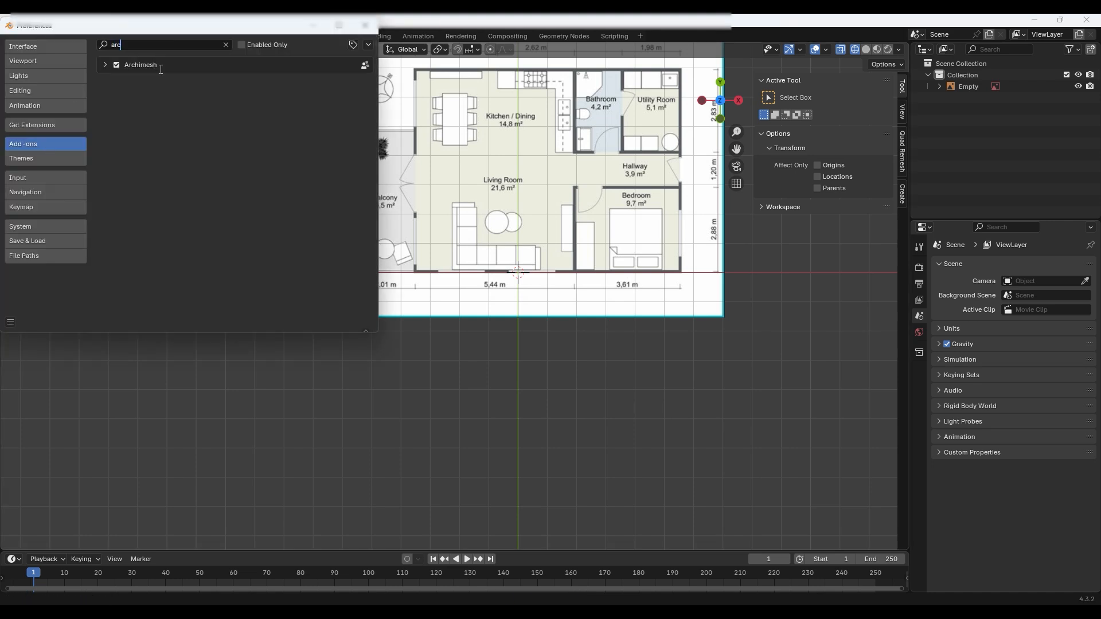
pyautogui.click(106, 65)
pyautogui.click(365, 25)
# - Add an Archimesh room starting at the living room's lower-left corner, with walls 0.1 m thick and a first wall 9.05 m long
pyautogui.click(904, 191)
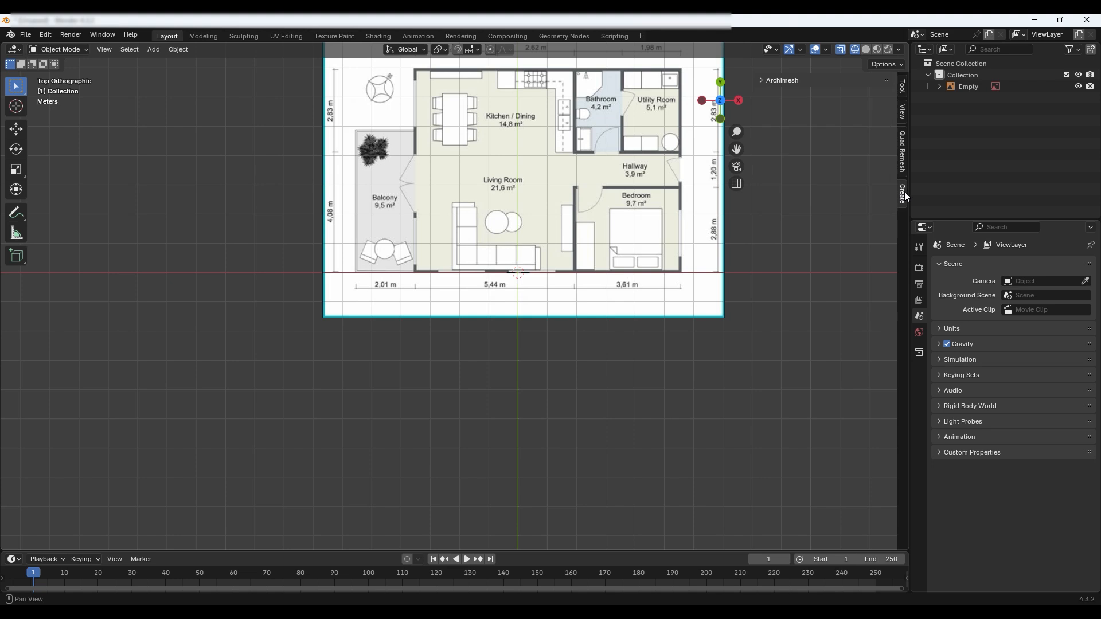
pyautogui.click(763, 80)
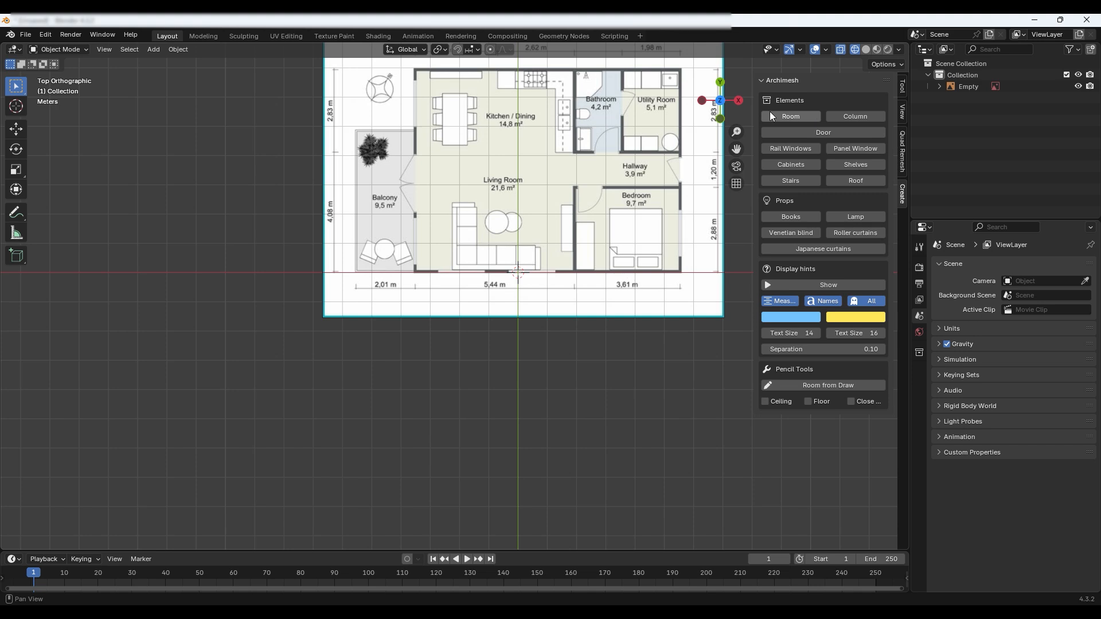
pyautogui.click(787, 116)
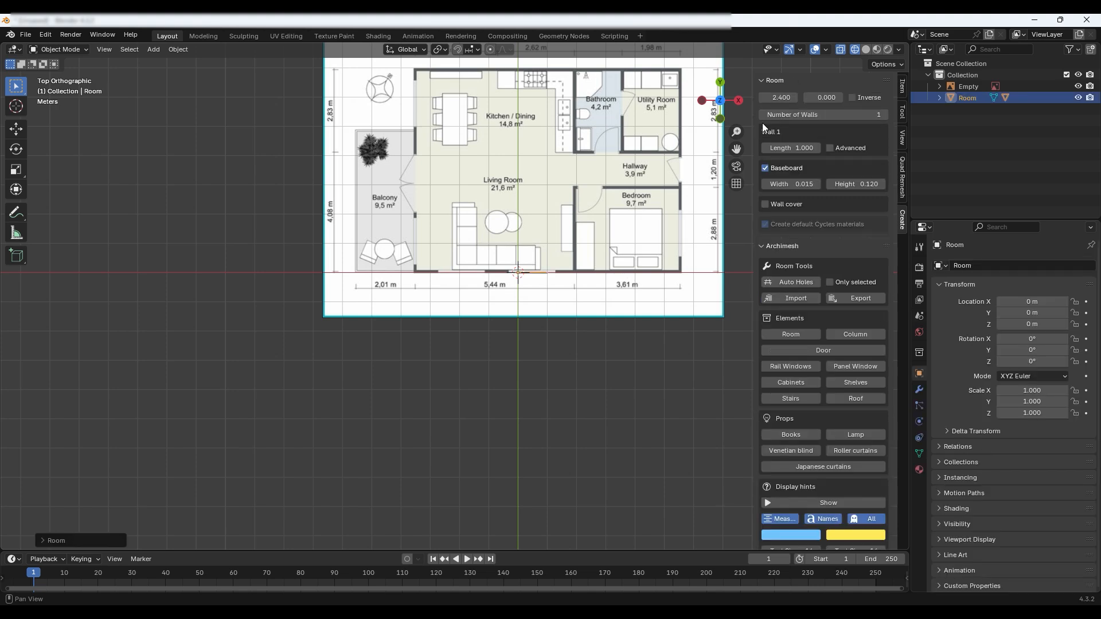
pyautogui.moveTo(755, 116); pyautogui.dragTo(627, 116)
pyautogui.click(754, 150)
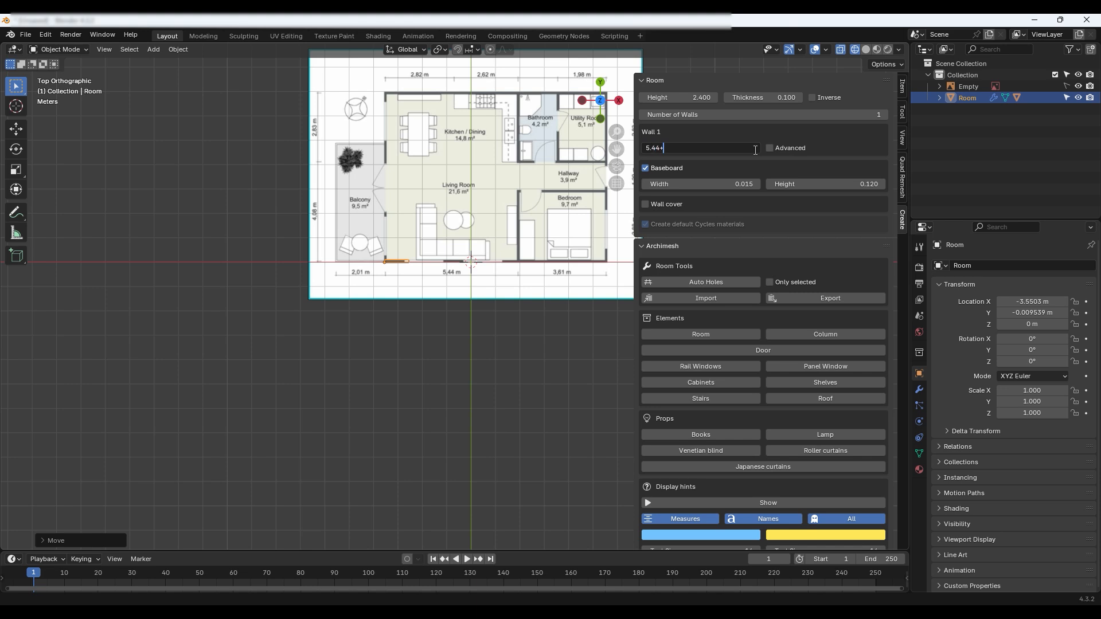
pyautogui.press('Return')
pyautogui.scroll(4, 606, 257)
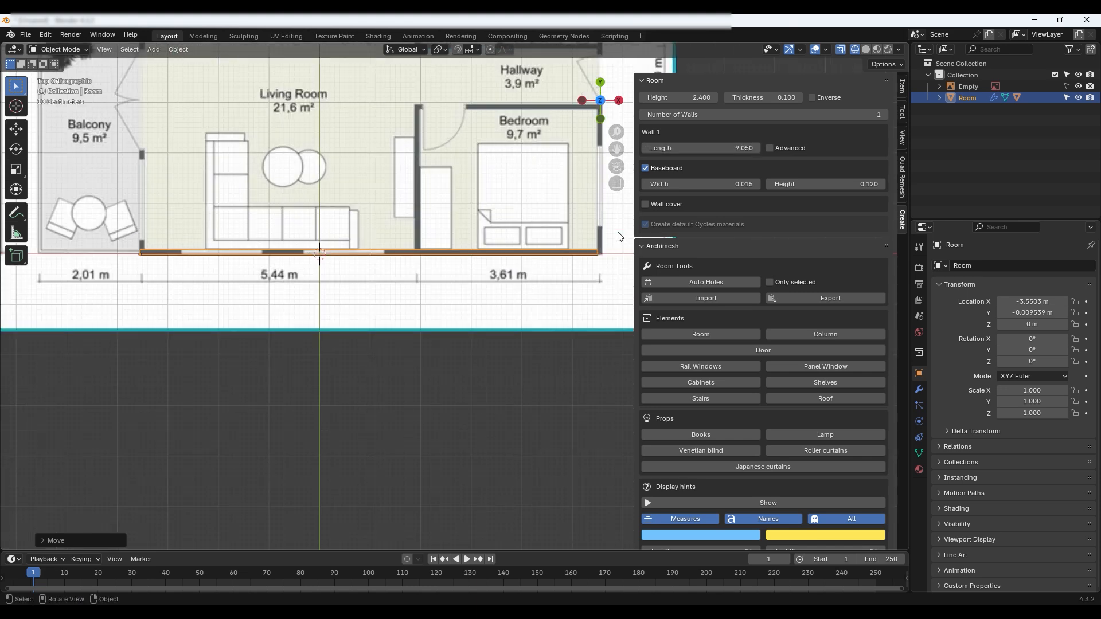
# - Add a second wall to the room, setting wall 1 to 9.14 m and wall 2 to 7 m
pyautogui.click(884, 114)
pyautogui.moveTo(735, 159); pyautogui.dragTo(732, 159)
pyautogui.scroll(-1, 545, 229)
pyautogui.moveTo(544, 229); pyautogui.dragTo(389, 404, button='middle')
pyautogui.press('KP_7')
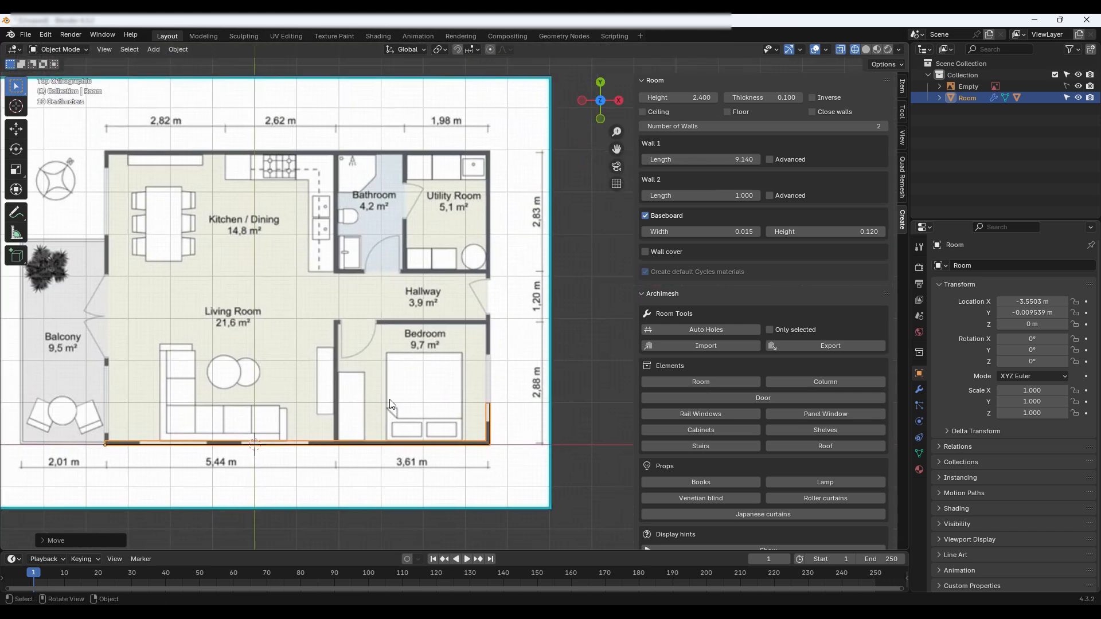
pyautogui.moveTo(803, 192); pyautogui.dragTo(804, 192)
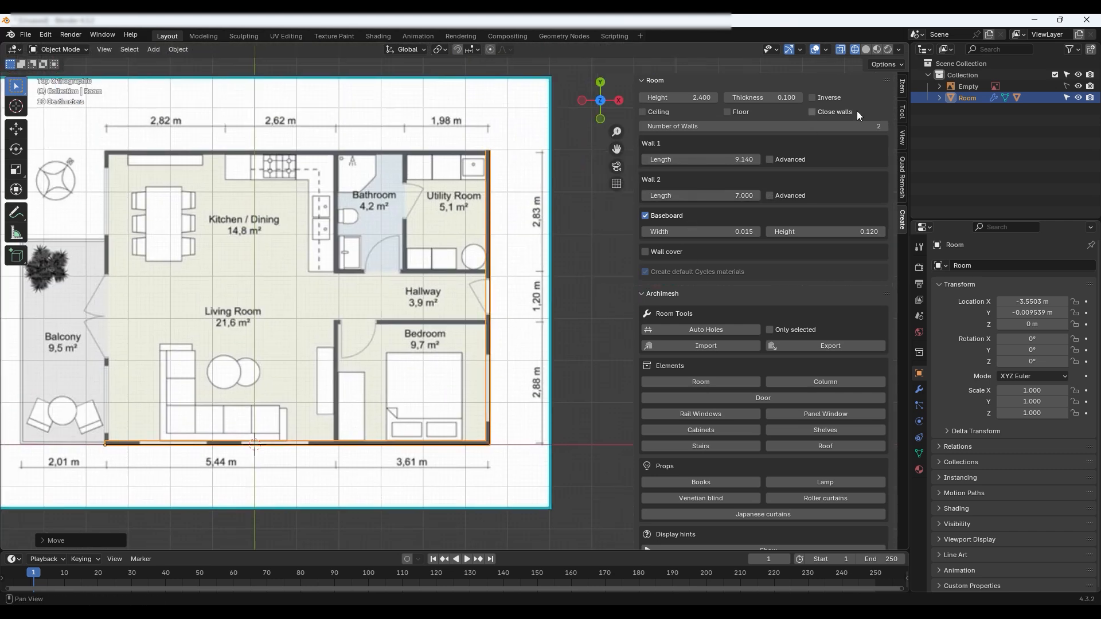
# - Add a third wall with a length of -9.14 m and close the room's walls
pyautogui.click(880, 125)
pyautogui.moveTo(739, 231); pyautogui.dragTo(537, 234)
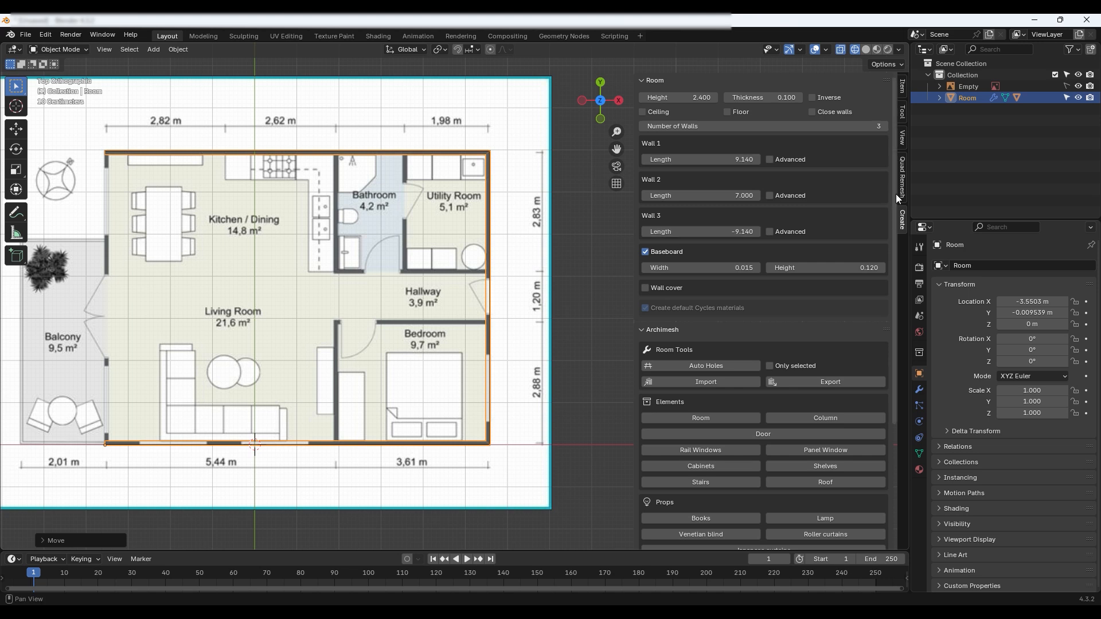
pyautogui.click(812, 111)
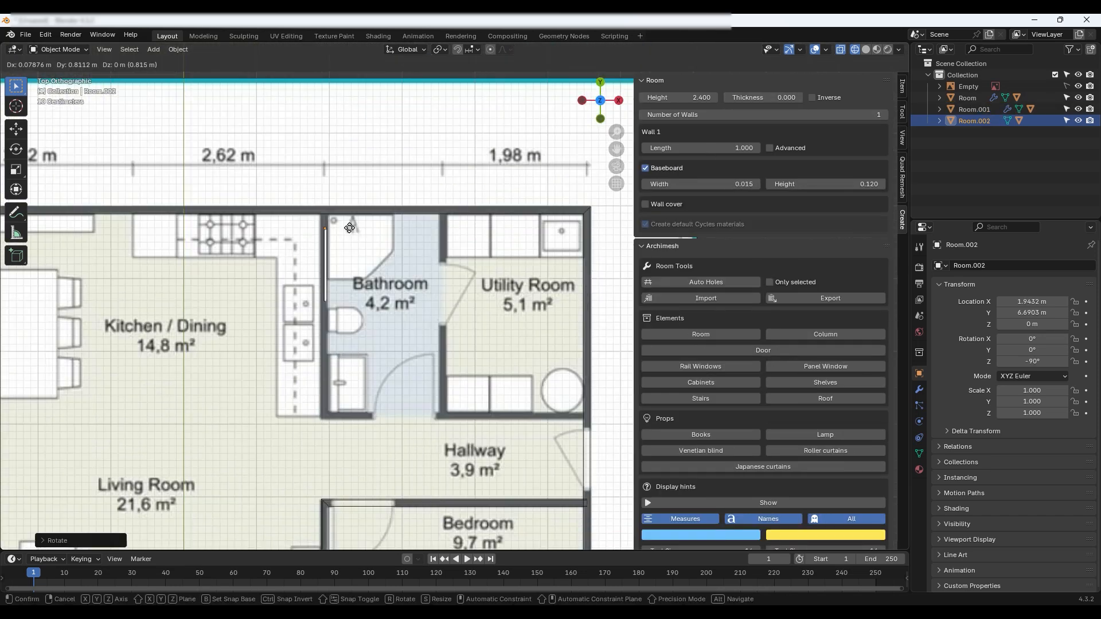
# - Place the rotated room on the wall between kitchen and bathroom, and the large panel window in the balcony opening
pyautogui.click(349, 228)
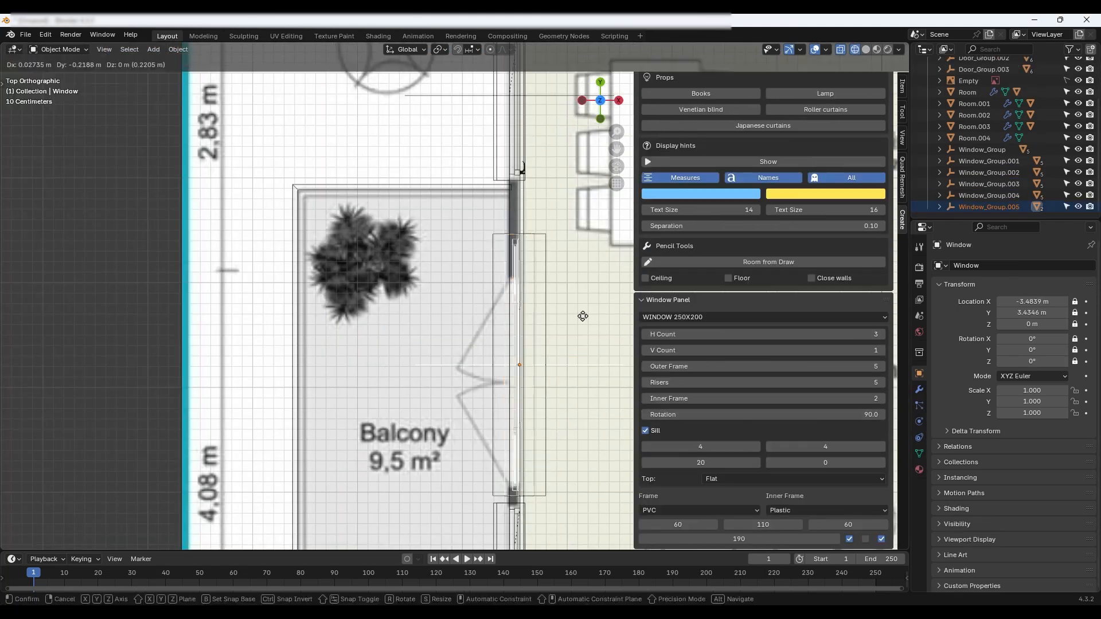
pyautogui.click(583, 315)
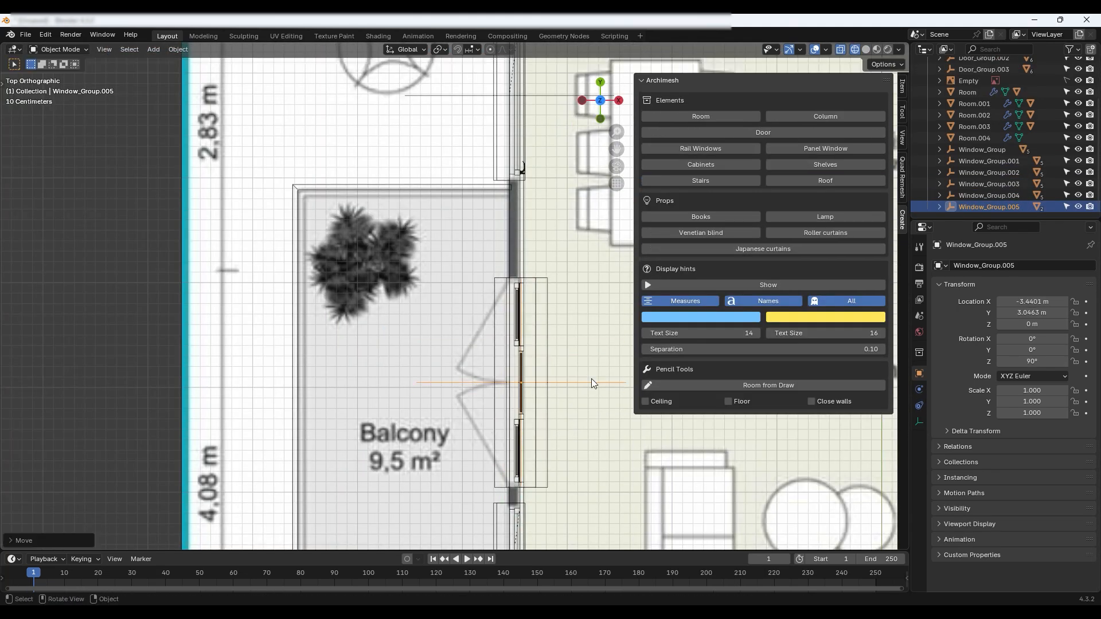
# - Select the five regular windows, excluding the large balcony one, and raise them 0.9 m along Z
pyautogui.moveTo(590, 378); pyautogui.dragTo(452, 383, button='middle')
pyautogui.keyDown('shift'); pyautogui.click(519, 308); pyautogui.keyUp('shift')
pyautogui.keyDown('shift'); pyautogui.click(344, 440); pyautogui.keyUp('shift')
pyautogui.keyDown('shift'); pyautogui.click(336, 383); pyautogui.keyUp('shift')
pyautogui.scroll(-1, 396, 424)
pyautogui.keyDown('shift'); pyautogui.moveTo(424, 458); pyautogui.dragTo(363, 343, button='middle'); pyautogui.keyUp('shift')
pyautogui.keyDown('shift'); pyautogui.click(377, 417); pyautogui.keyUp('shift')
pyautogui.write('gz')
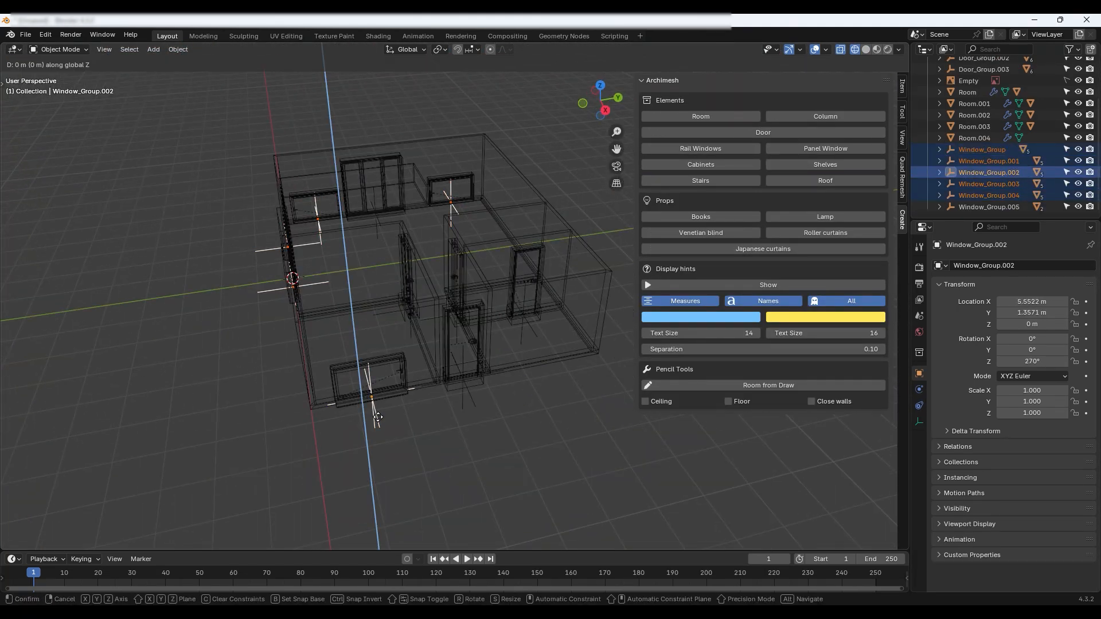
pyautogui.write('0.9')
pyautogui.press('Return')
# - Return to solid shading and cut the door and window openings in the outer room with Auto Holes
pyautogui.moveTo(381, 405); pyautogui.dragTo(400, 333, button='middle')
pyautogui.hotkey('shift', 'z')
pyautogui.click(501, 216)
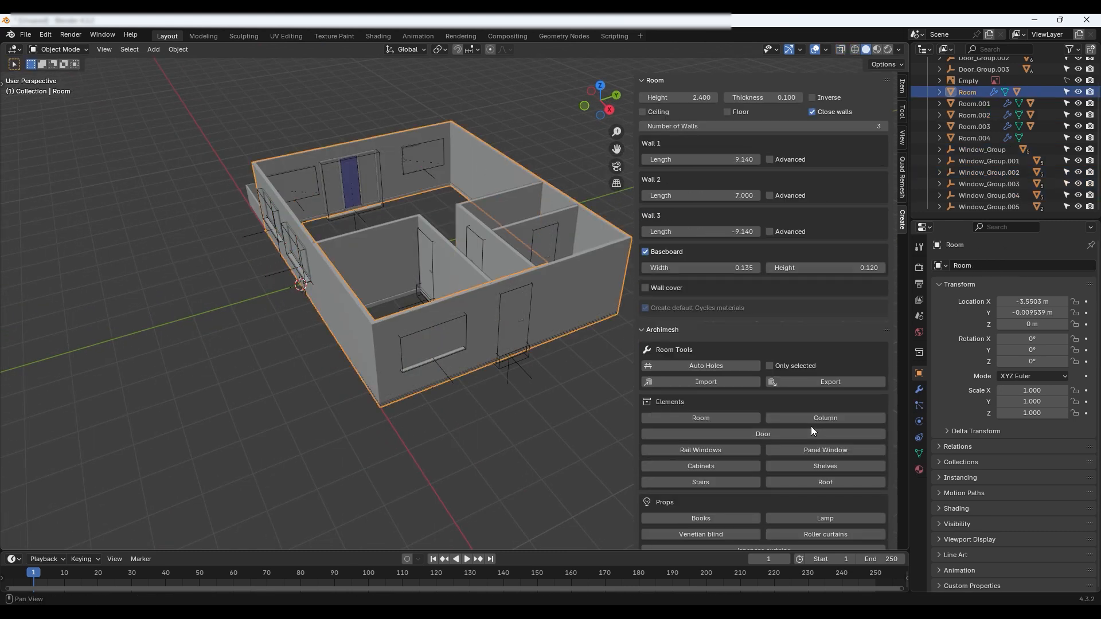
pyautogui.click(539, 188)
pyautogui.click(483, 415)
pyautogui.moveTo(483, 415); pyautogui.dragTo(445, 428, button='middle')
# - Enable the ceiling and the floor for the outer room
pyautogui.click(527, 198)
pyautogui.click(642, 112)
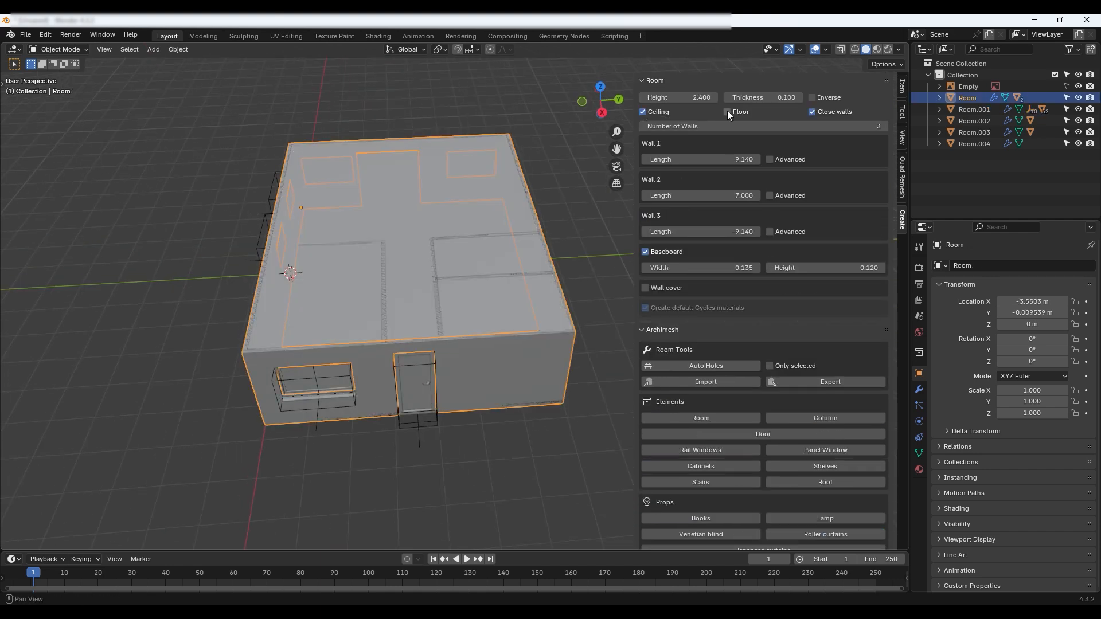
pyautogui.click(727, 111)
# - Inspect the house interior and hide the floor plan reference image
pyautogui.scroll(6, 389, 349)
pyautogui.moveTo(388, 349); pyautogui.dragTo(307, 483, button='middle')
pyautogui.moveTo(375, 252); pyautogui.dragTo(319, 196, button='middle')
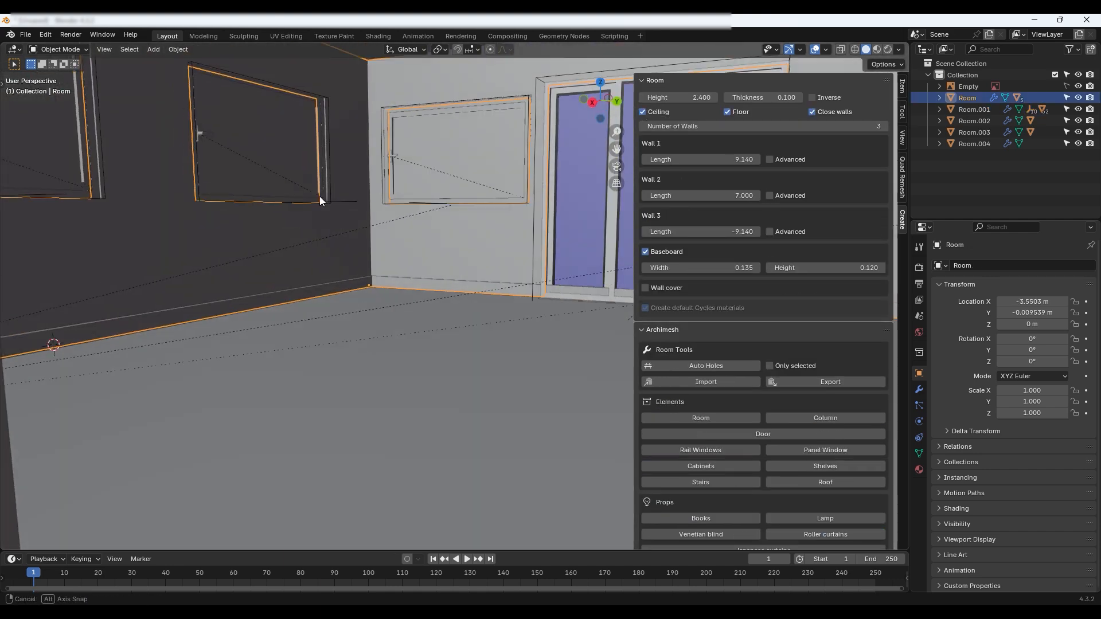
pyautogui.press('n')
pyautogui.click(435, 345)
pyautogui.press('KP_7')
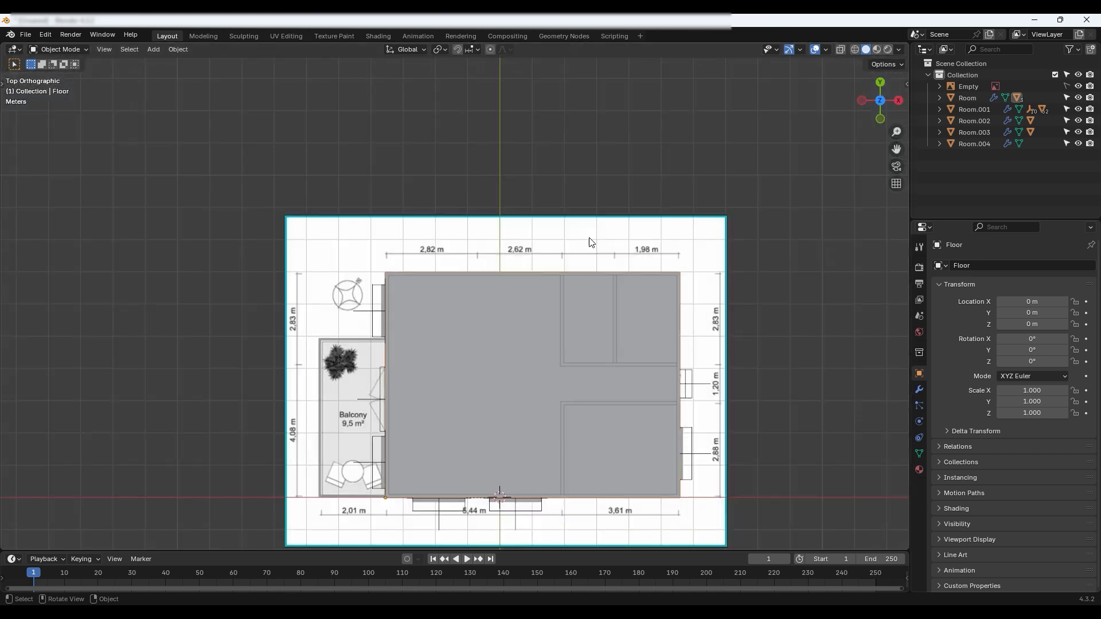
pyautogui.click(1078, 86)
# - Select the balcony room and enable its floor
pyautogui.click(325, 432)
pyautogui.moveTo(336, 431); pyautogui.dragTo(346, 460, button='middle')
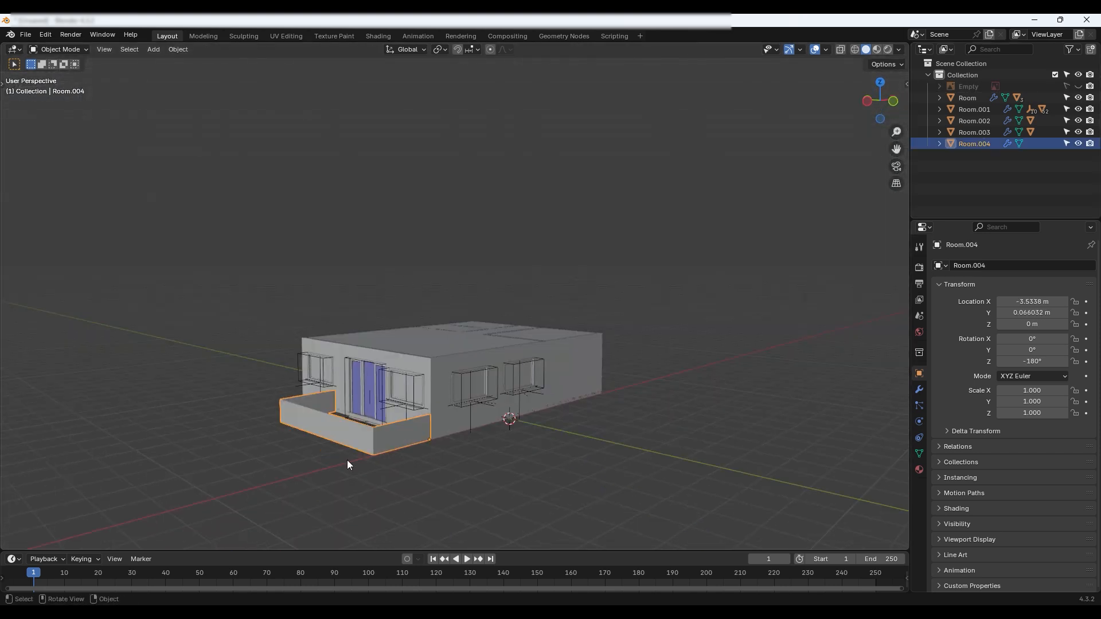
pyautogui.scroll(3, 346, 460)
pyautogui.press('n')
pyautogui.moveTo(541, 325); pyautogui.dragTo(505, 362, button='middle')
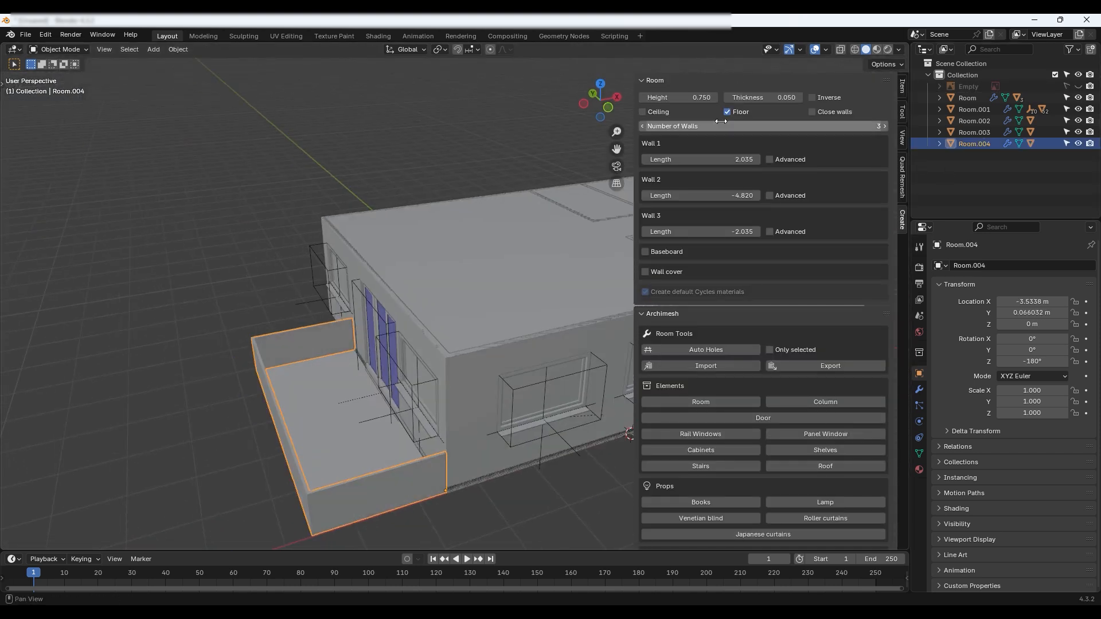
pyautogui.click(654, 80)
pyautogui.click(545, 487)
# - Add an empty, scale it up to about 3.18 and move it about 5.55 m along X
pyautogui.moveTo(546, 487); pyautogui.dragTo(432, 491, button='middle')
pyautogui.scroll(-4, 437, 409)
pyautogui.moveTo(424, 406); pyautogui.dragTo(436, 374, button='middle')
pyautogui.hotkey('shift', 'a')
pyautogui.click(573, 313)
pyautogui.press('s')
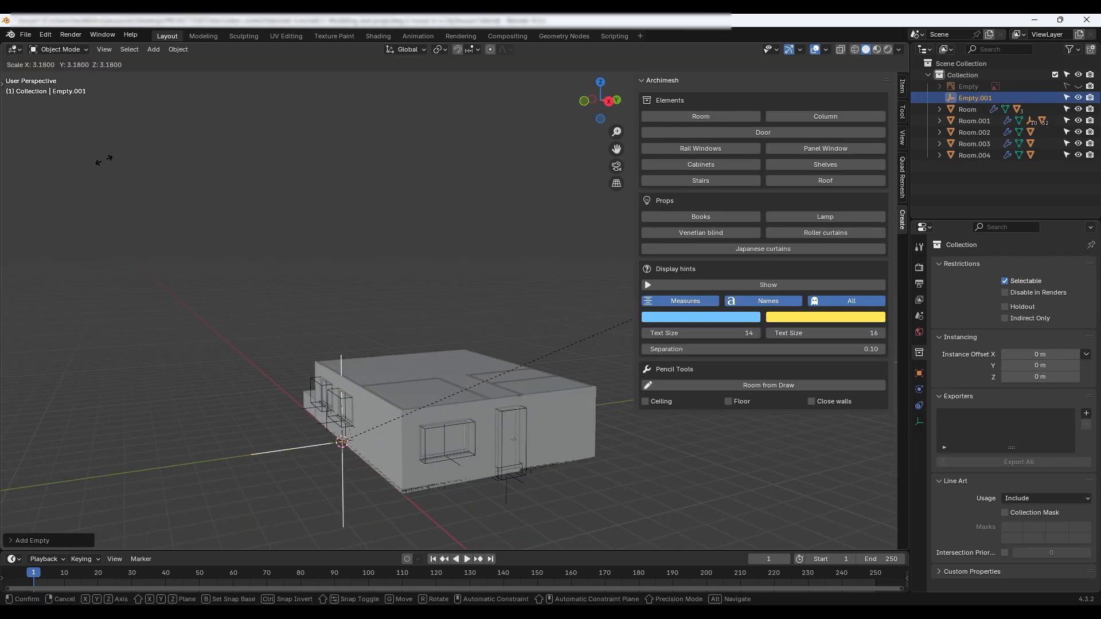
pyautogui.click(104, 160)
pyautogui.press('g')
pyautogui.press('x')
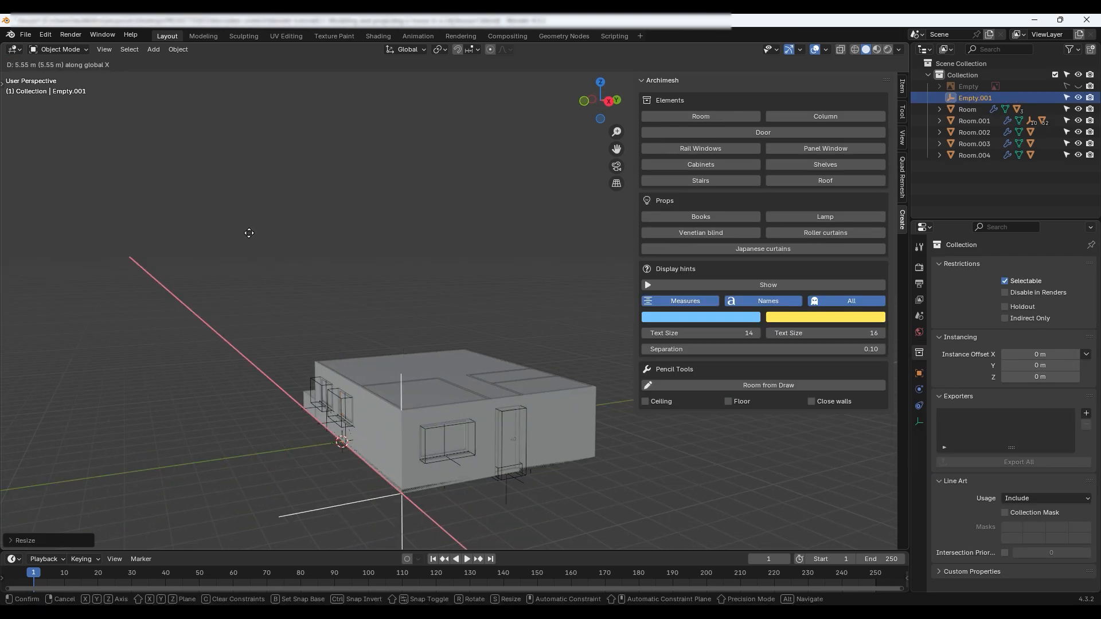
pyautogui.click(248, 233)
# - Parent all the house objects to the new empty
pyautogui.press('KP_7')
pyautogui.press('a')
pyautogui.hotkey('ctrl', 'p')
pyautogui.click(453, 426)
pyautogui.click(430, 435)
pyautogui.moveTo(453, 425); pyautogui.dragTo(367, 453, button='middle')
# - Move the empty with its parented house objects into a new collection named "house" and hide that collection
pyautogui.click(654, 81)
pyautogui.rightClick(973, 98)
pyautogui.click(966, 98)
pyautogui.press('m')
pyautogui.click(452, 405)
pyautogui.write('house')
pyautogui.press('Return')
pyautogui.click(1072, 98)
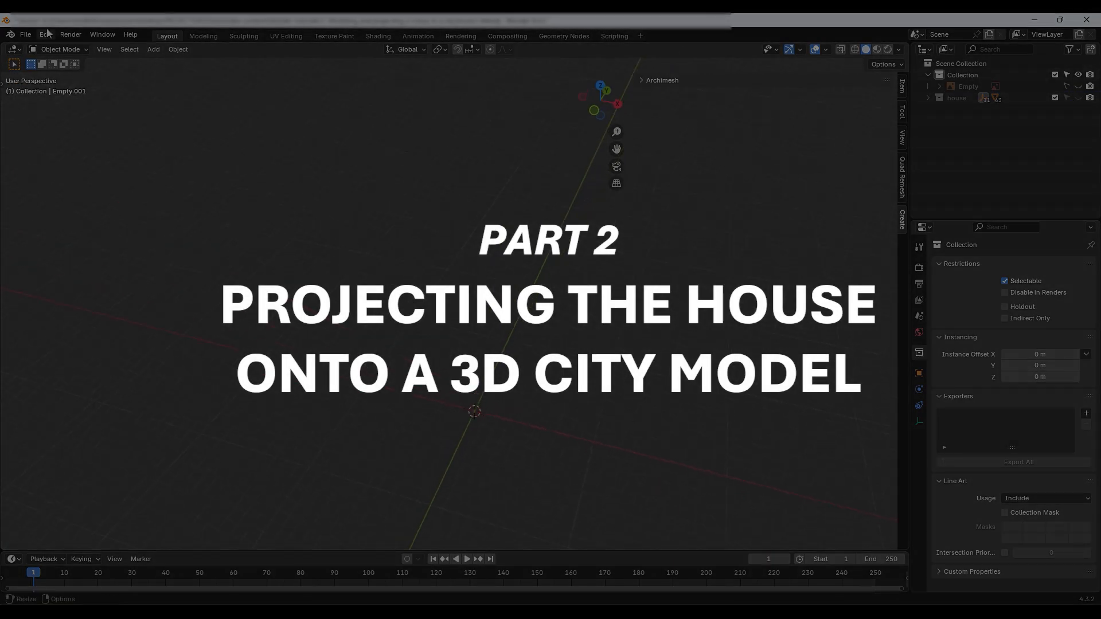
# - Filter the add-ons in the preferences for "gi" and enable BlenderGIS
pyautogui.click(45, 35)
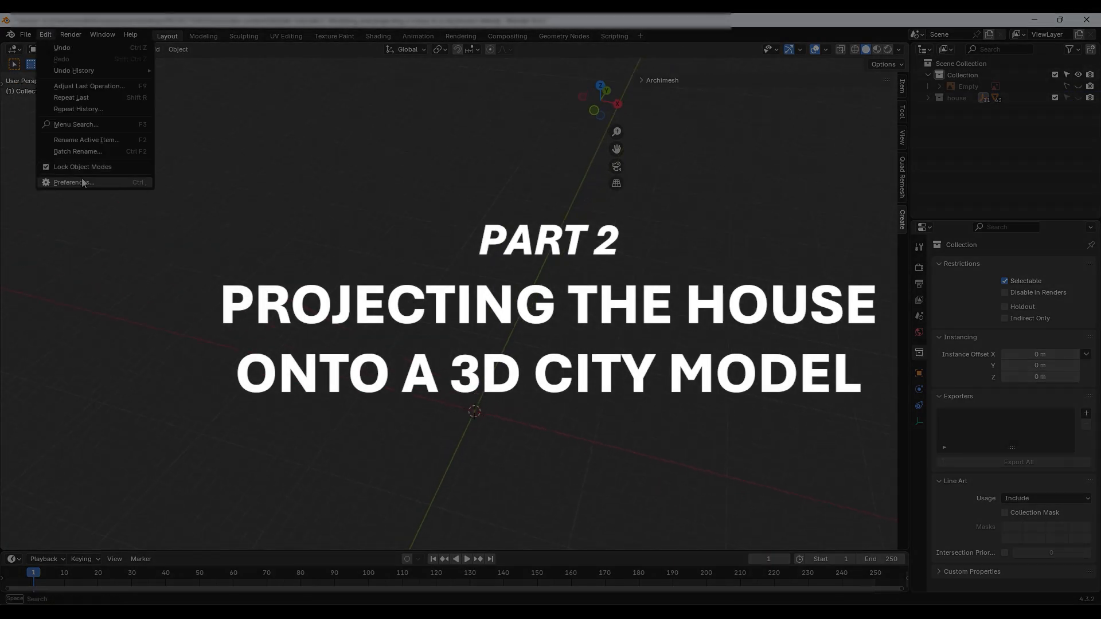
pyautogui.click(80, 182)
pyautogui.press('BackSpace')
pyautogui.press('BackSpace')
pyautogui.press('BackSpace')
pyautogui.write('gi')
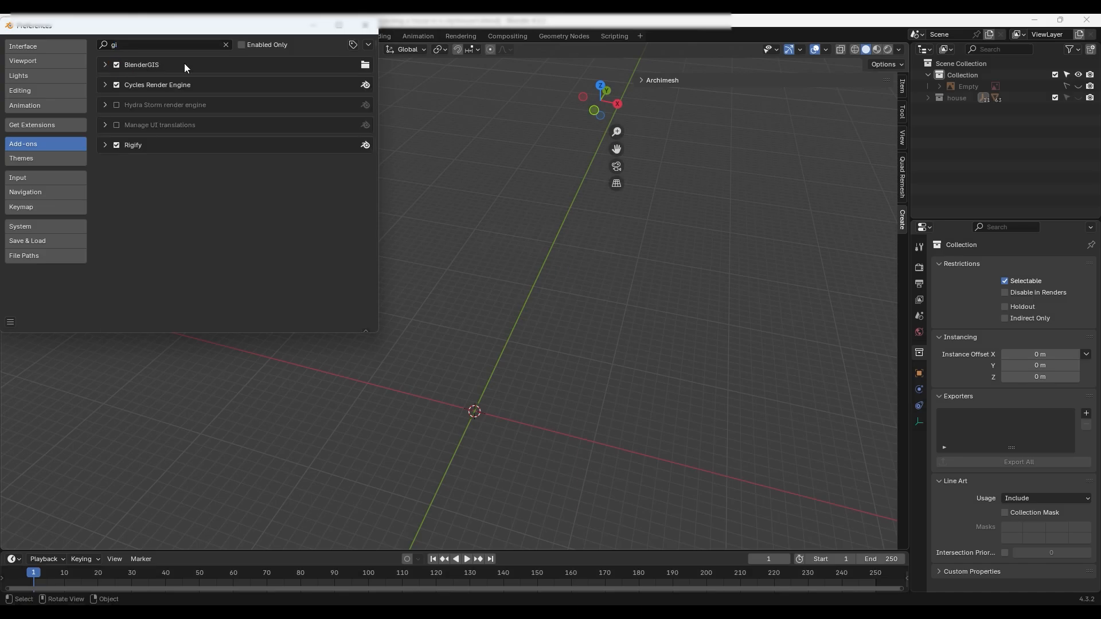
pyautogui.click(365, 25)
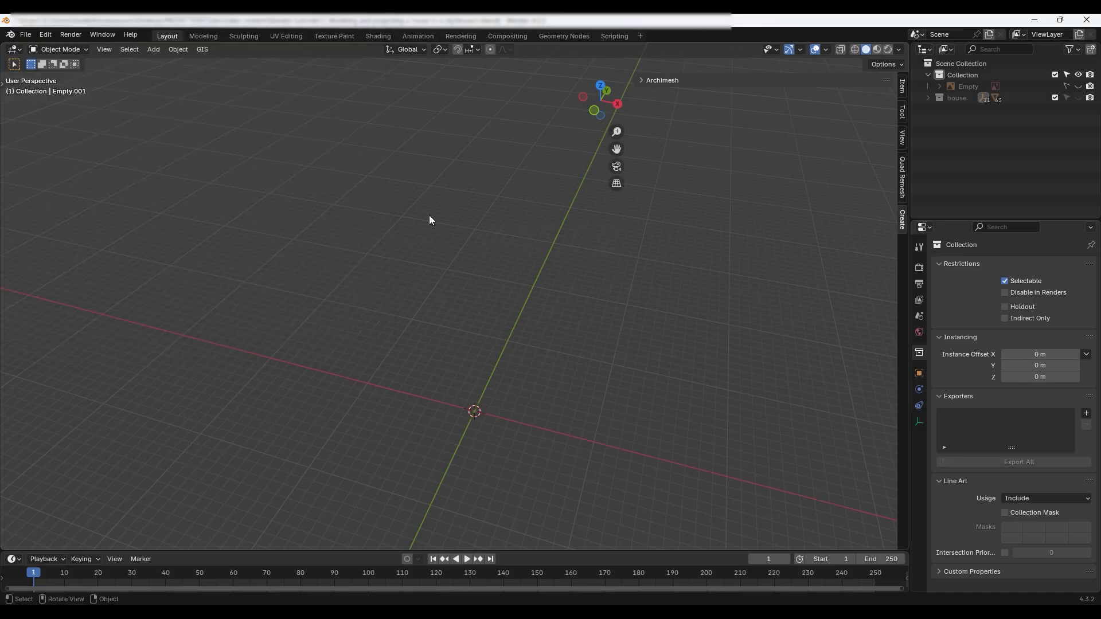
# - Look at the web geodata options among the GIS commands
pyautogui.click(203, 51)
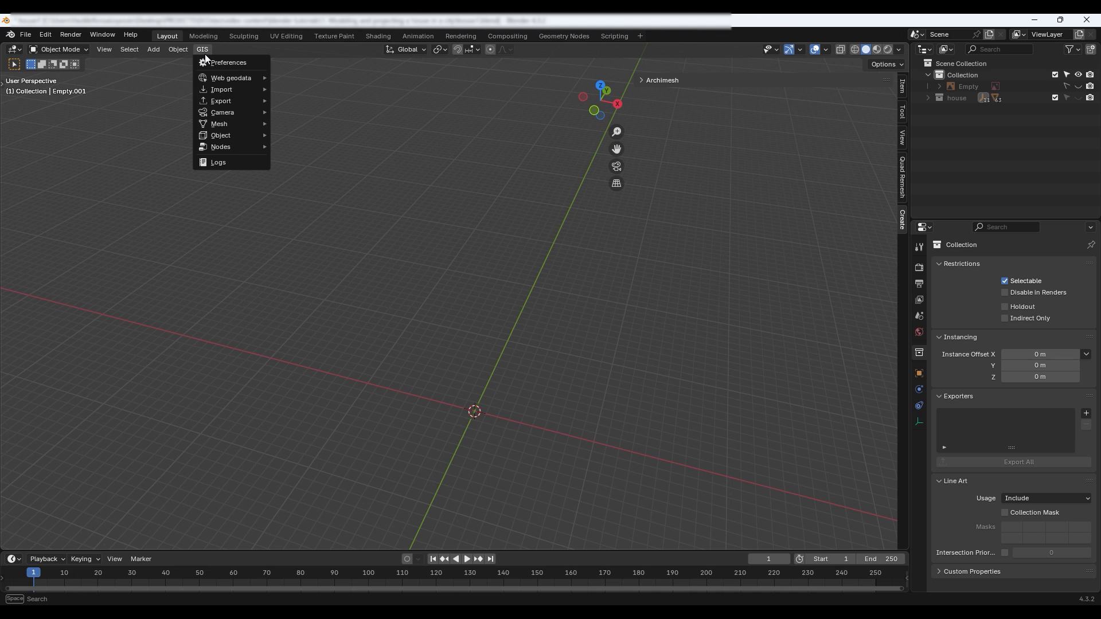
pyautogui.moveTo(227, 81)
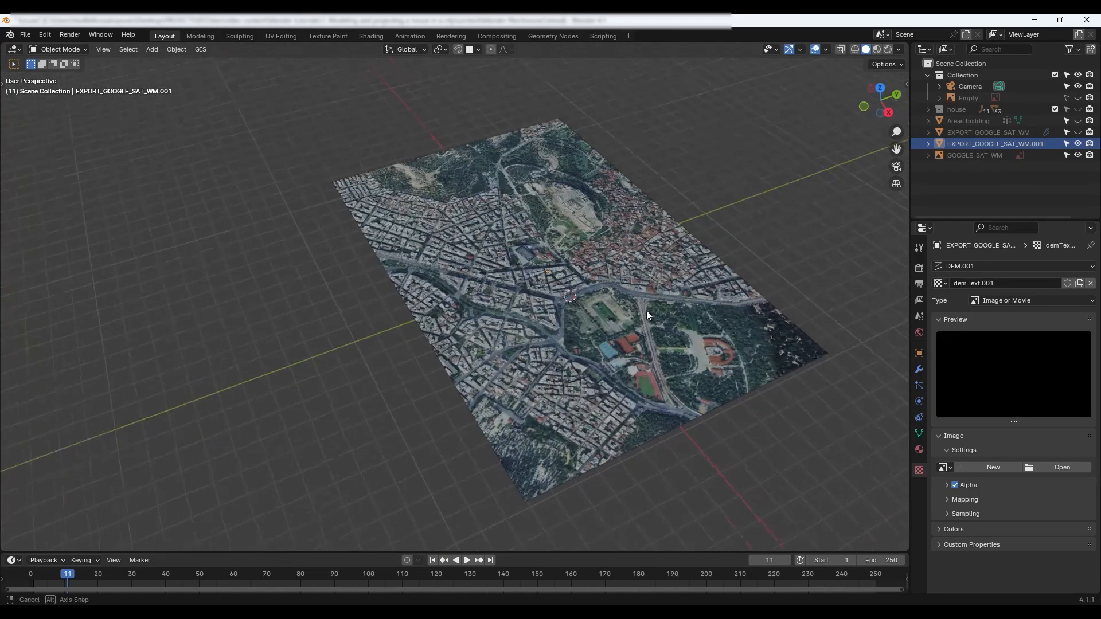
# - Show the relief terrain and the city buildings in place of the flat satellite map and inspect them
pyautogui.moveTo(645, 311); pyautogui.dragTo(645, 284, button='middle')
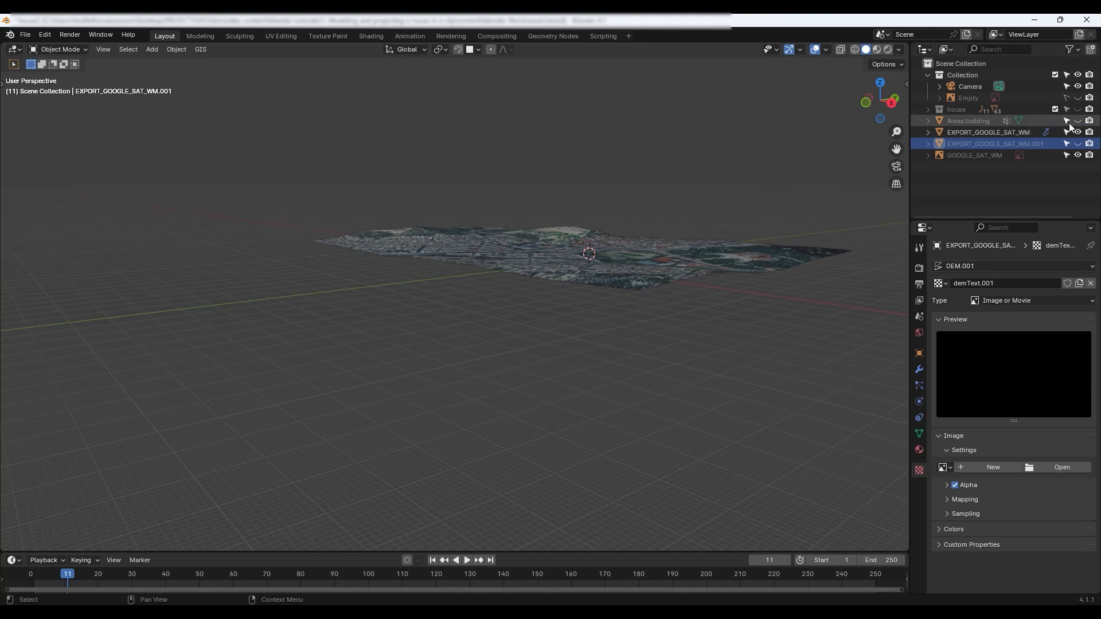
pyautogui.moveTo(631, 252); pyautogui.dragTo(543, 284, button='middle')
pyautogui.scroll(2, 542, 284)
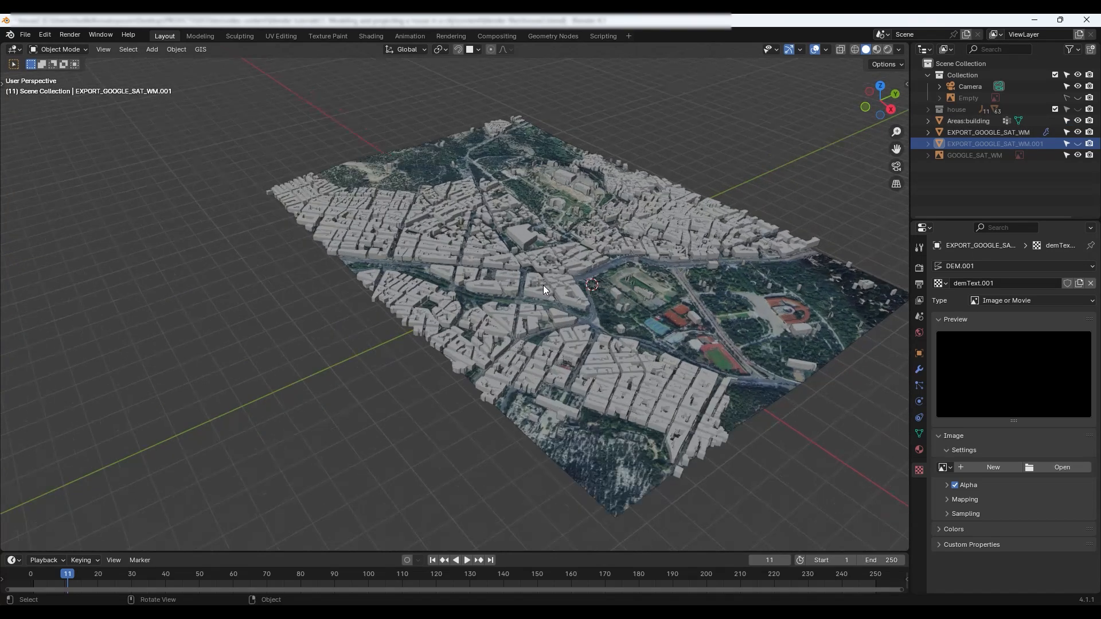
# - Set the OpenStreetMap import to building and highway ways with elevation taken from an object
pyautogui.click(204, 51)
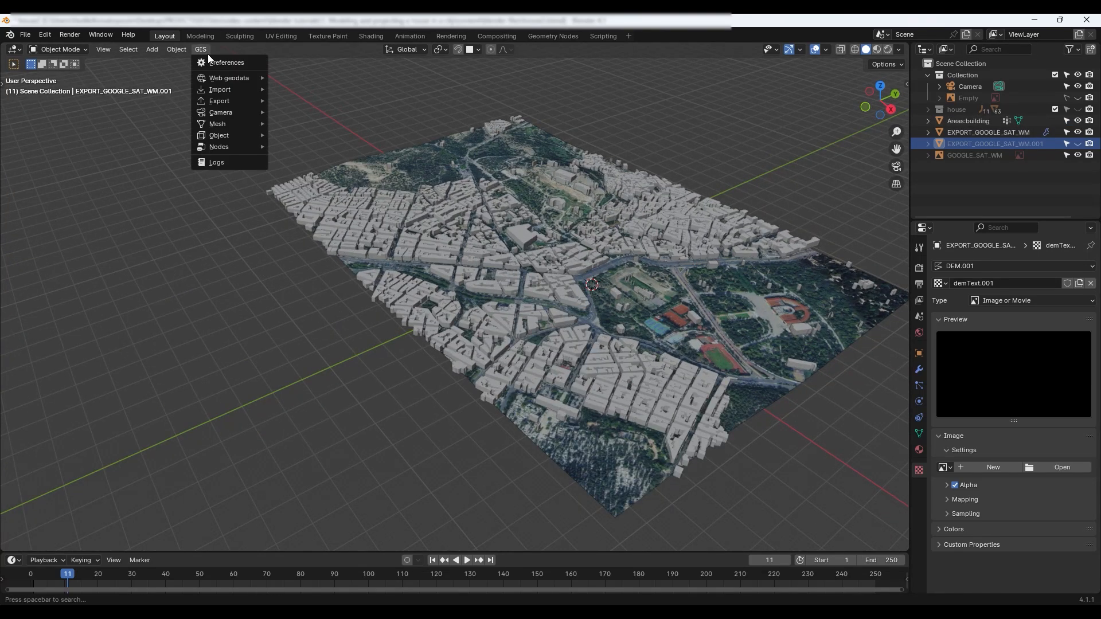
pyautogui.moveTo(230, 78)
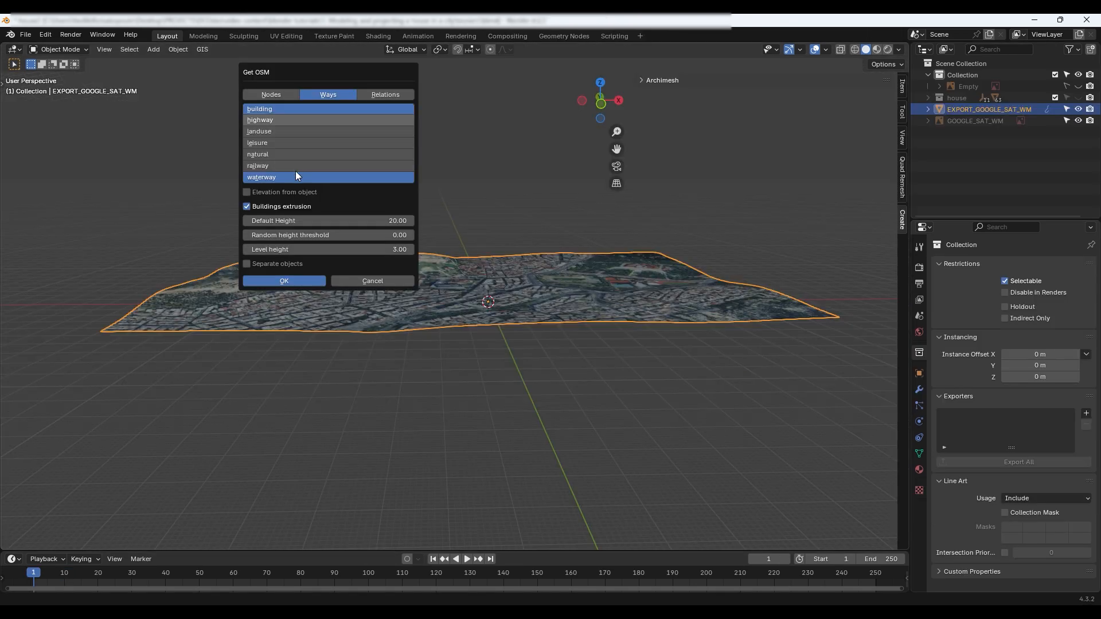
pyautogui.click(278, 118)
pyautogui.keyDown('shift'); pyautogui.click(275, 112); pyautogui.keyUp('shift')
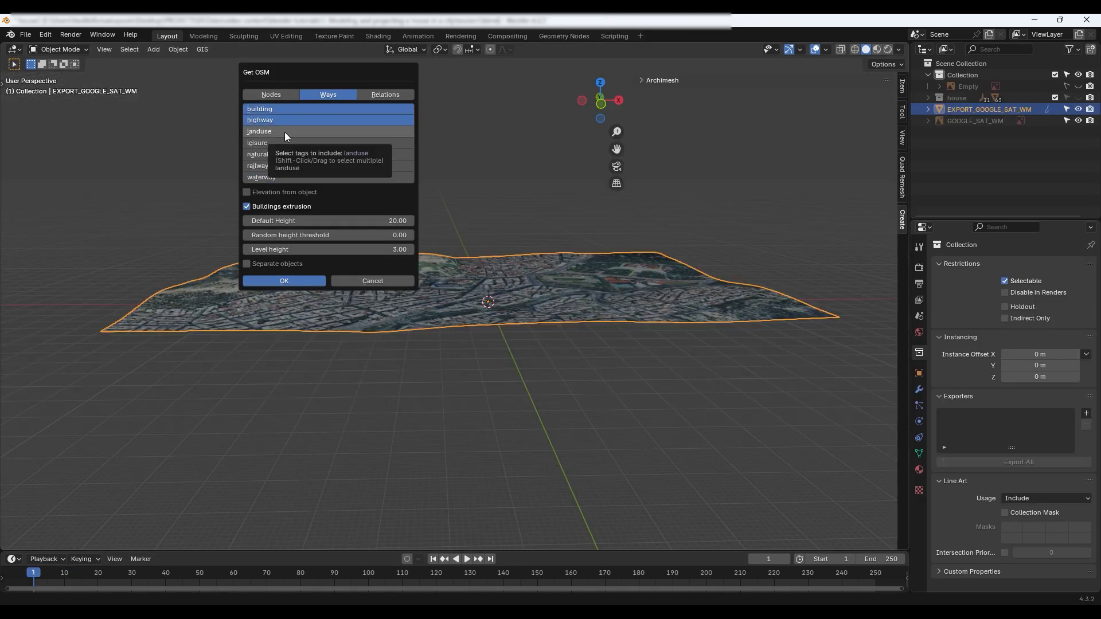
pyautogui.click(247, 192)
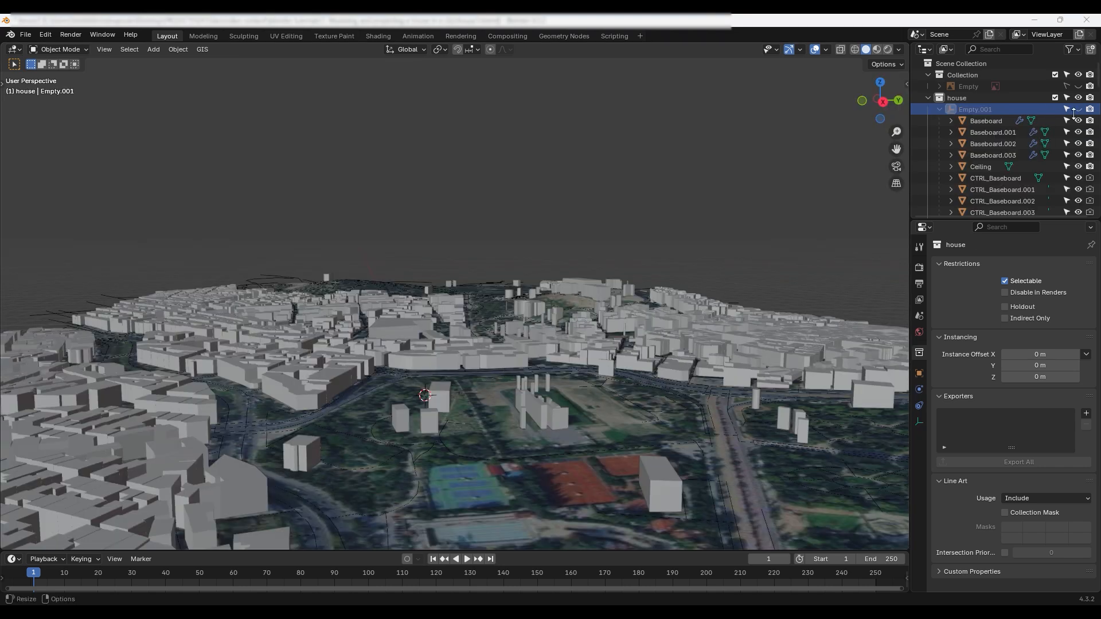
# - Unhide the empty that parents the house objects and move it over the city model
pyautogui.click(1076, 109)
pyautogui.click(1003, 112)
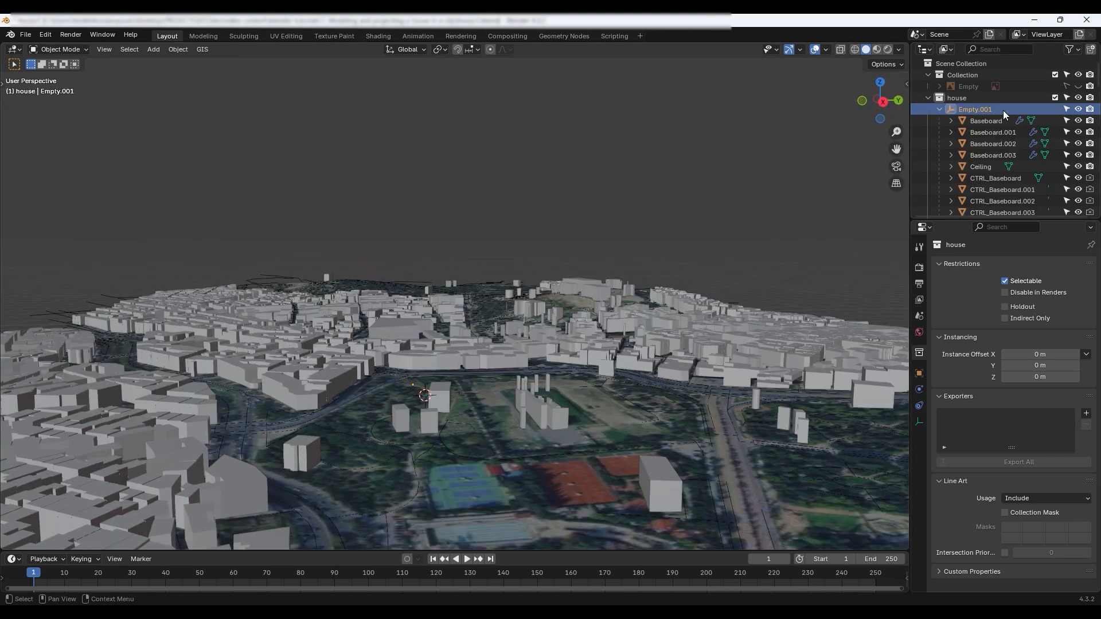
pyautogui.press('g')
pyautogui.click(445, 364)
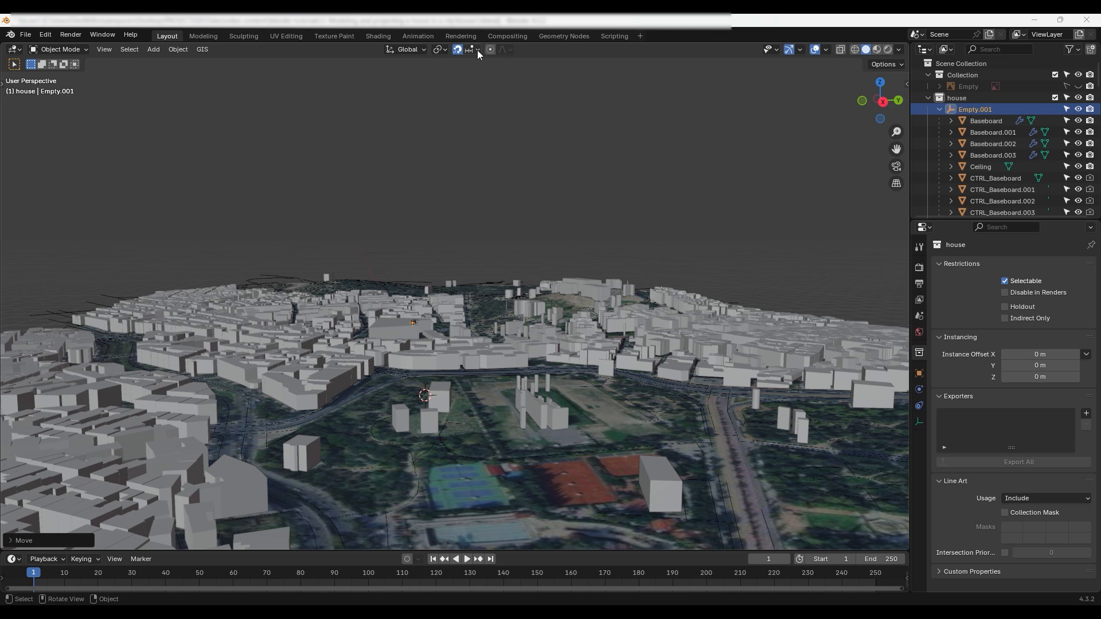
# - Set snapping to Face Project and move the house onto the green terrain beside the road
pyautogui.click(471, 49)
pyautogui.click(472, 216)
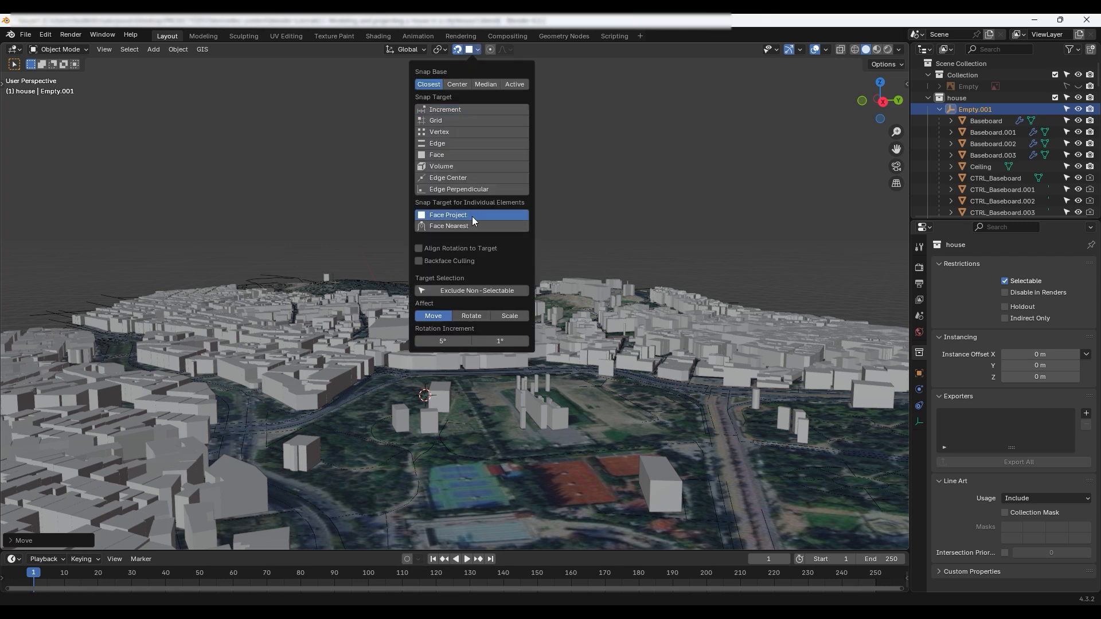
pyautogui.press('g')
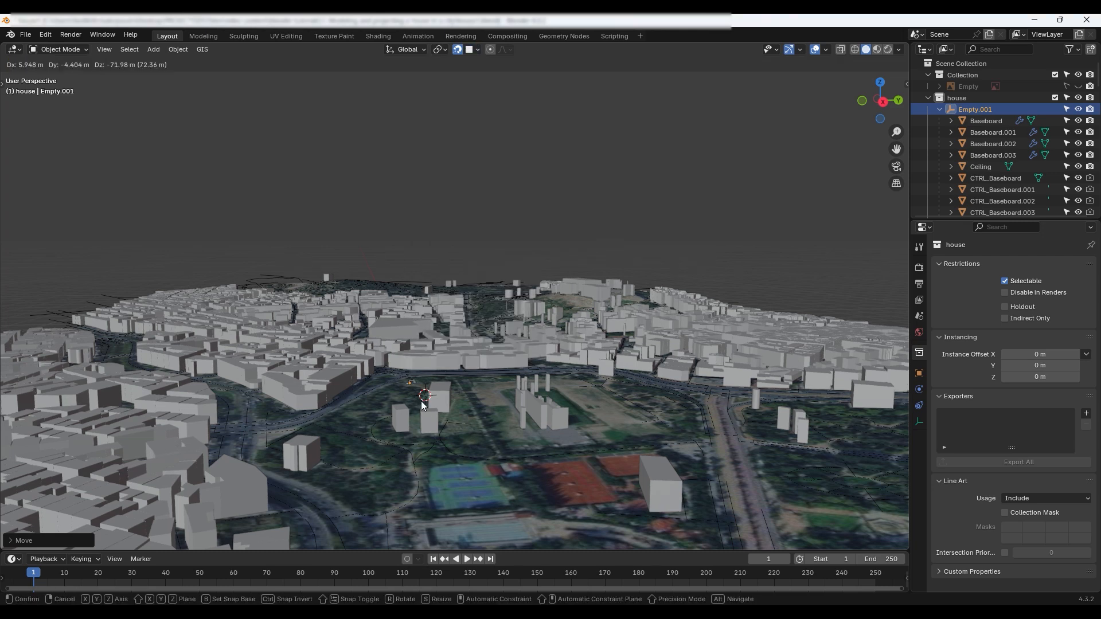
pyautogui.click(422, 400)
# - Filter the add-ons in the preferences for "rigi" and enable Rigify
pyautogui.press('KP_Decimal')
pyautogui.moveTo(458, 318)
pyautogui.mouseDown(button='middle')
pyautogui.moveTo(415, 348)
pyautogui.moveTo(460, 335)
pyautogui.mouseUp(button='middle')
pyautogui.click(45, 35)
pyautogui.click(69, 183)
pyautogui.click(137, 44)
pyautogui.write('rigi')
pyautogui.click(431, 197)
pyautogui.click(364, 24)
# - Snap the 3D cursor to the house's parent empty and add a Rigify meta-rig there as a scale reference
pyautogui.click(390, 335)
pyautogui.click(442, 333)
pyautogui.hotkey('shift', 's')
pyautogui.click(443, 398)
pyautogui.hotkey('shift', 'a')
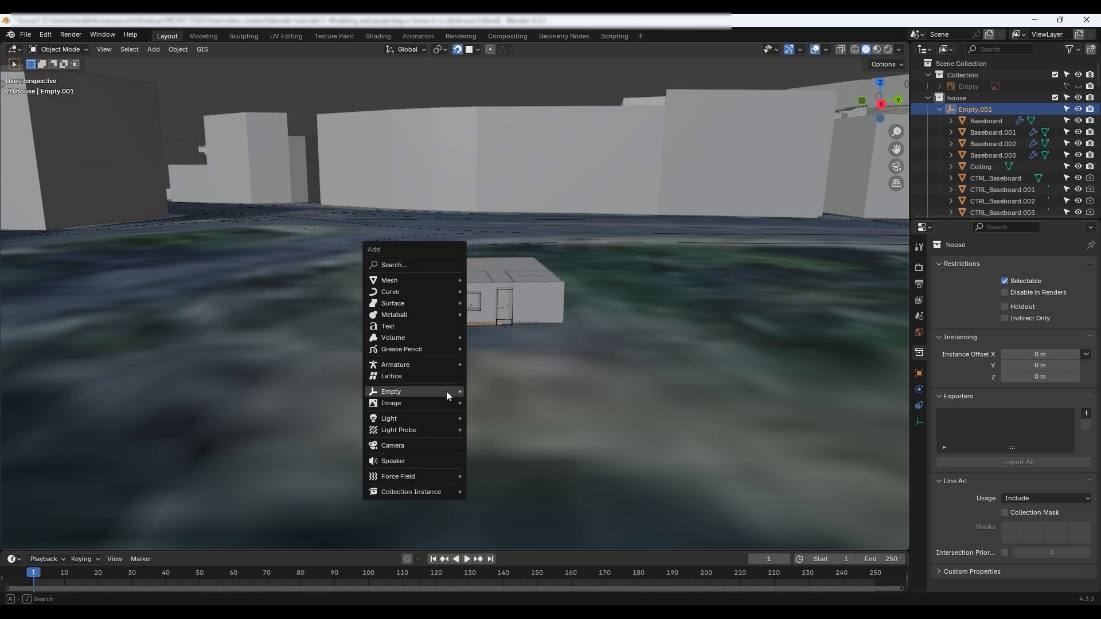
pyautogui.moveTo(416, 367)
pyautogui.moveTo(498, 380)
# - Scale the house to suit the human meta-rig and delete the meta-rig
pyautogui.moveTo(498, 379); pyautogui.dragTo(485, 353, button='middle')
pyautogui.press('s')
pyautogui.click(525, 341)
pyautogui.click(444, 305)
pyautogui.press('x')
pyautogui.click(444, 304)
# - Move the house's parent empty horizontally toward the road junction and rotate it about the Z axis
pyautogui.click(443, 313)
pyautogui.scroll(-4, 518, 305)
pyautogui.moveTo(519, 308); pyautogui.dragTo(502, 334, button='middle')
pyautogui.press('g')
pyautogui.hotkey('shift', 'z')
pyautogui.click(786, 249)
pyautogui.press('r')
pyautogui.press('z')
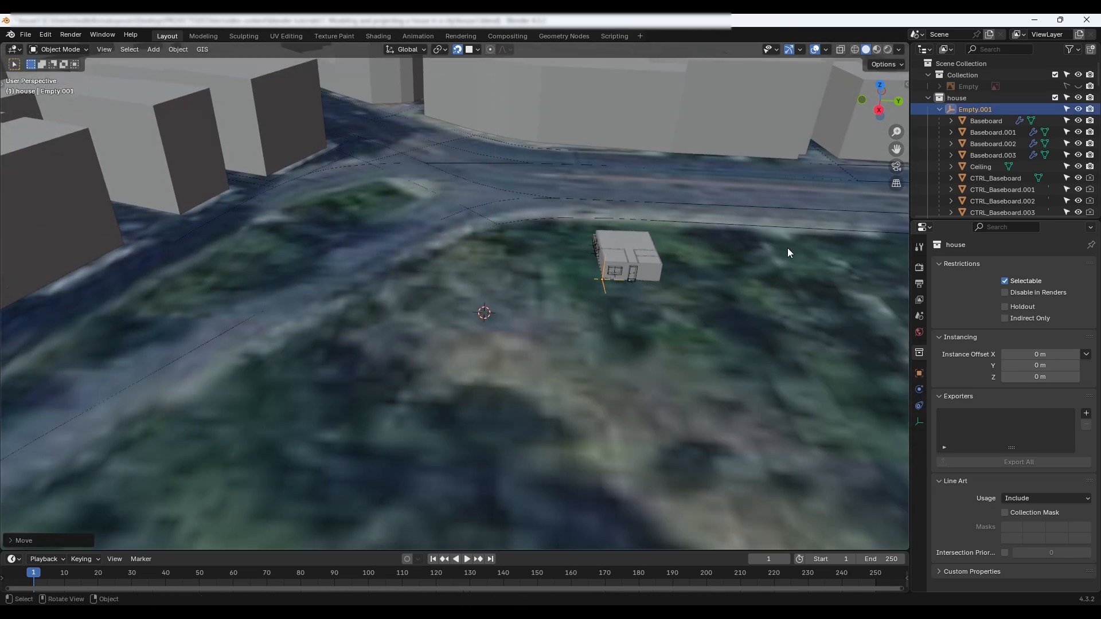
pyautogui.click(460, 329)
pyautogui.press('g')
pyautogui.click(501, 250)
# - Try a viewport clip start of 0.0001 m
pyautogui.scroll(-5, 501, 250)
pyautogui.moveTo(501, 251); pyautogui.dragTo(535, 275, button='middle')
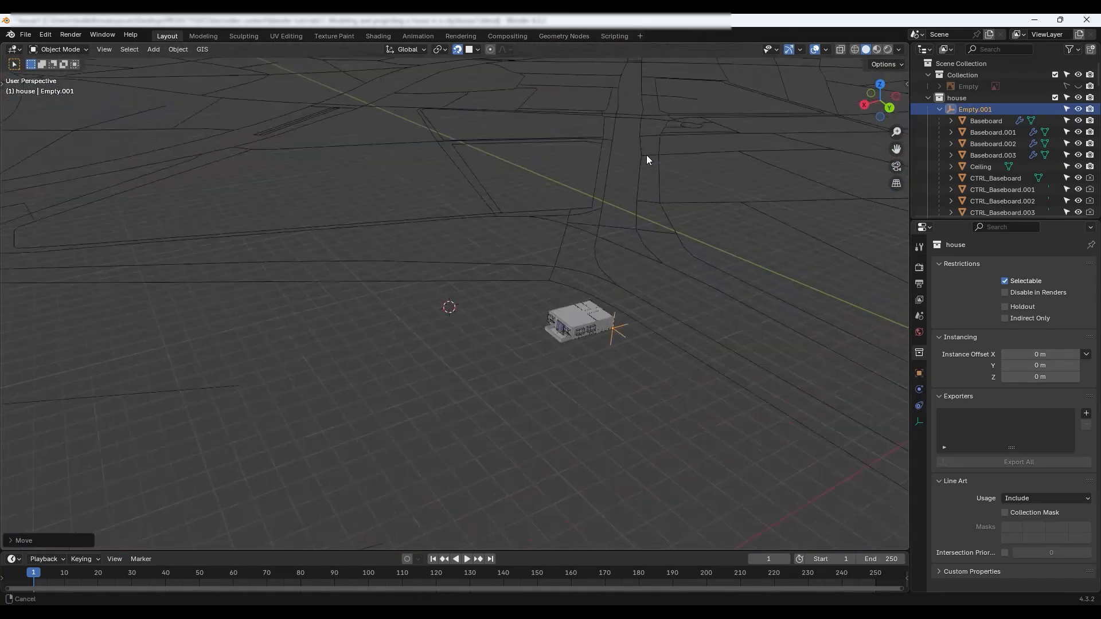
pyautogui.click(646, 155)
pyautogui.moveTo(646, 155); pyautogui.dragTo(511, 361, button='middle')
pyautogui.click(611, 361)
pyautogui.scroll(-3, 612, 360)
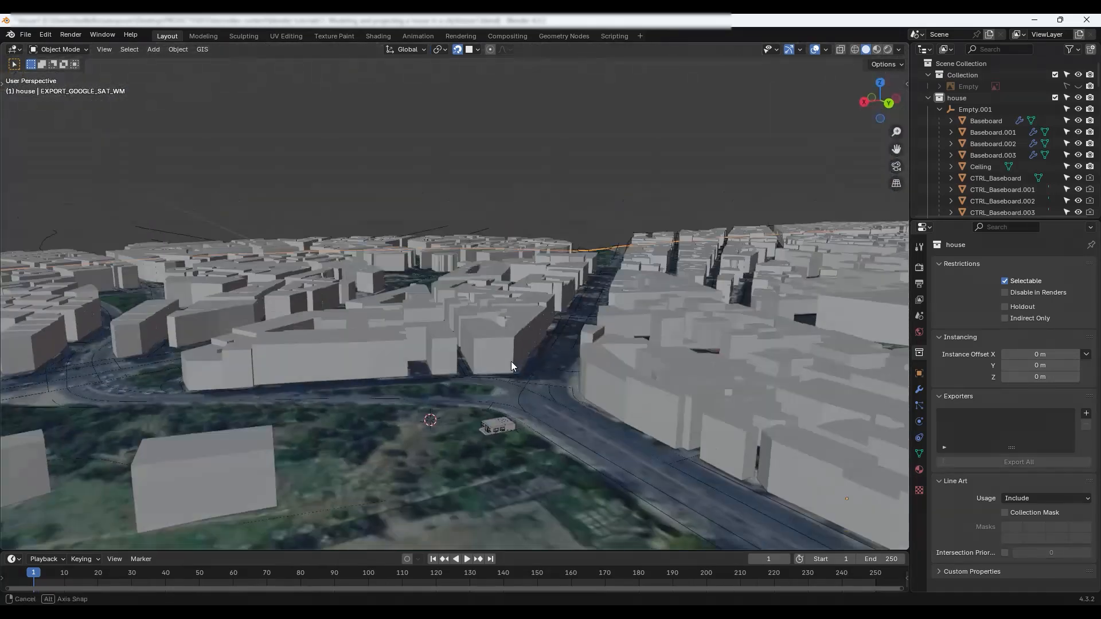
pyautogui.press('n')
pyautogui.click(853, 112)
pyautogui.write('0.0001')
pyautogui.press('Return')
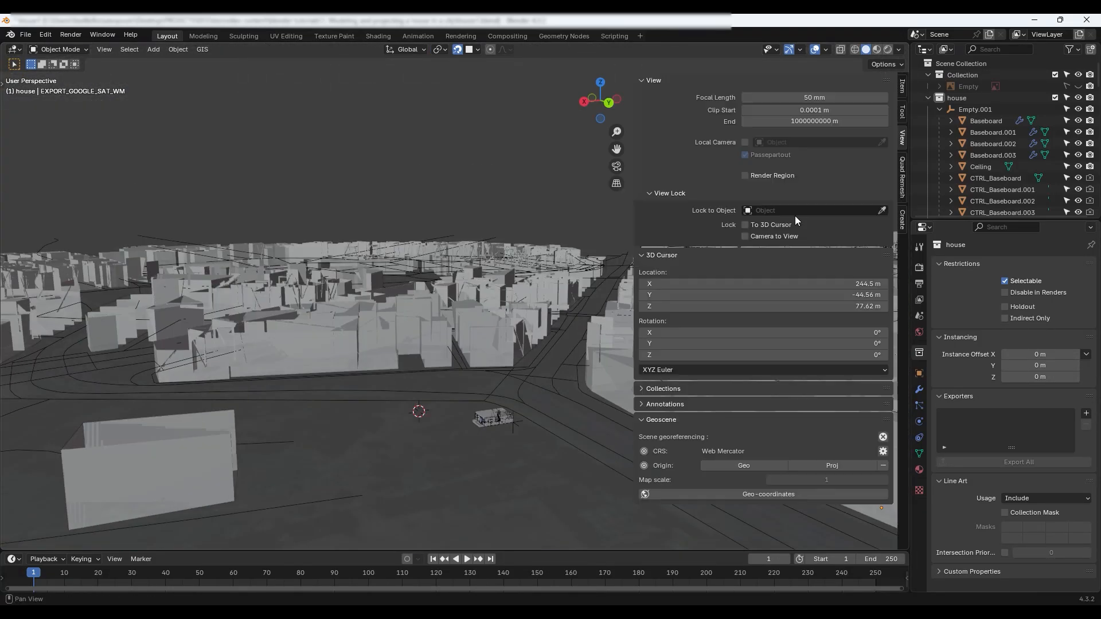
pyautogui.click(813, 112)
pyautogui.press('Return')
# - Set the viewport's clip start to 10 m
pyautogui.click(786, 112)
pyautogui.write('10')
pyautogui.press('Return')
pyautogui.press('n')
pyautogui.scroll(3, 535, 309)
pyautogui.moveTo(534, 346); pyautogui.dragTo(503, 349, button='middle')
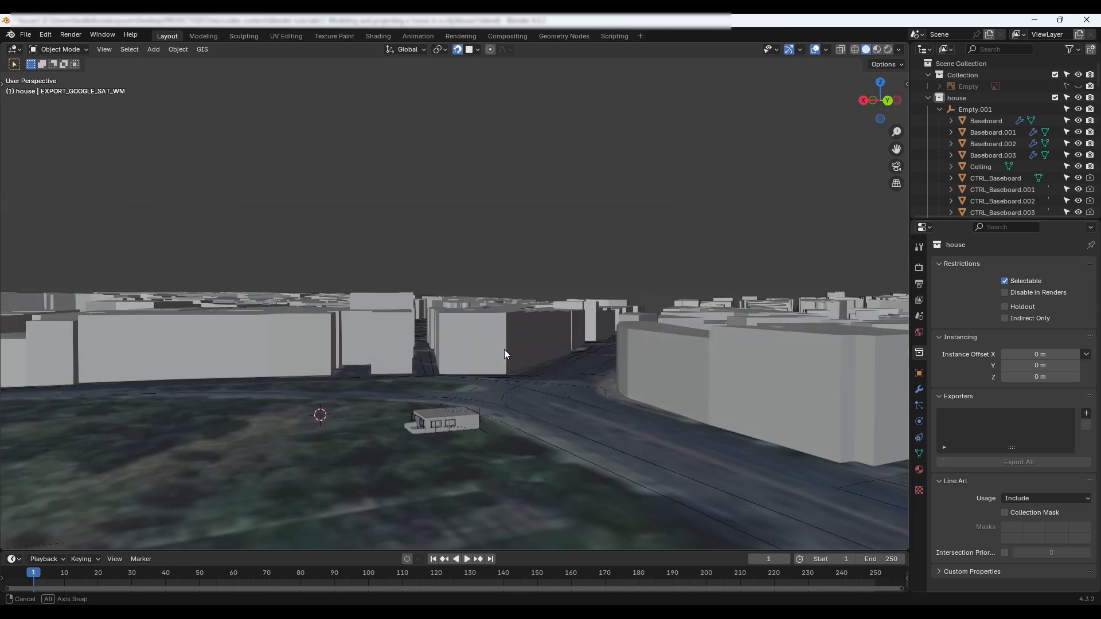
# - Assign a Sky Texture to the world background color and switch the viewport to rendered shading
pyautogui.click(919, 332)
pyautogui.click(1001, 343)
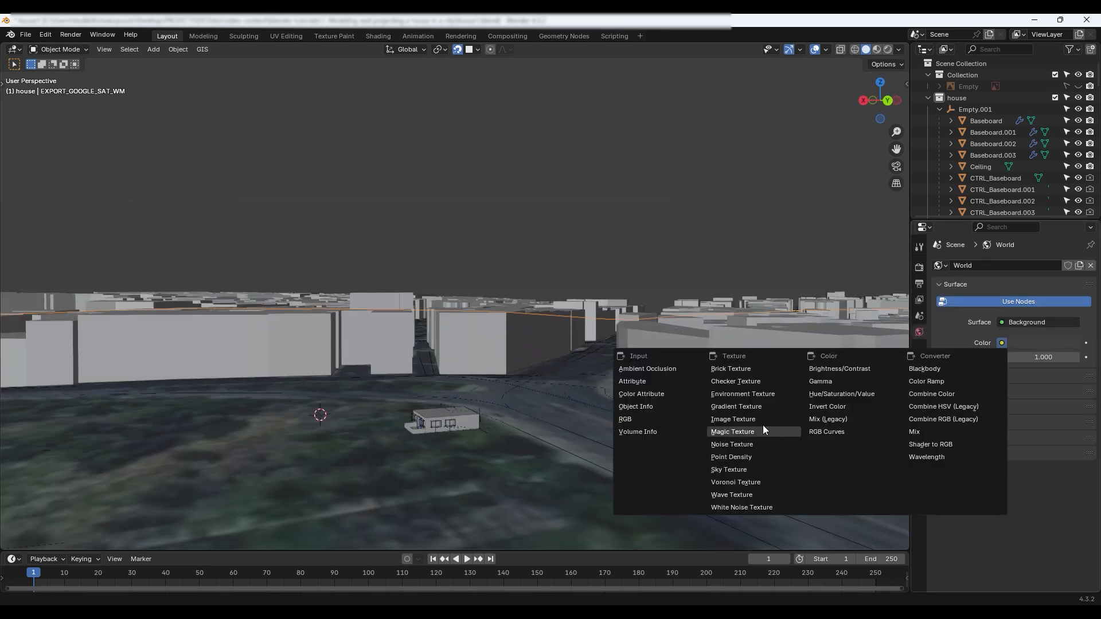
pyautogui.click(734, 470)
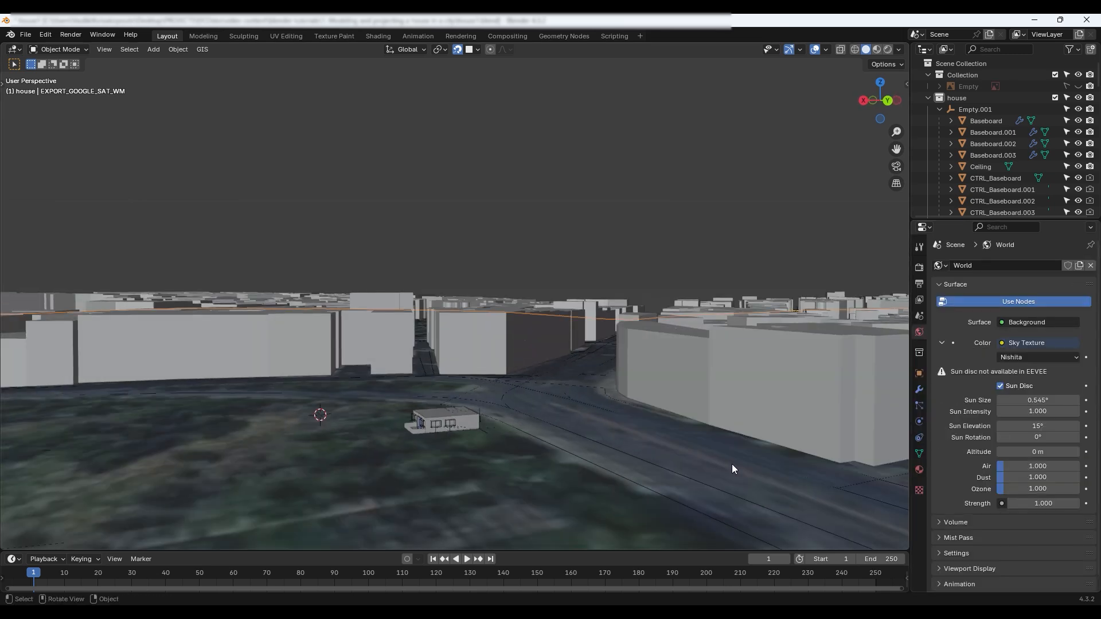
pyautogui.click(888, 50)
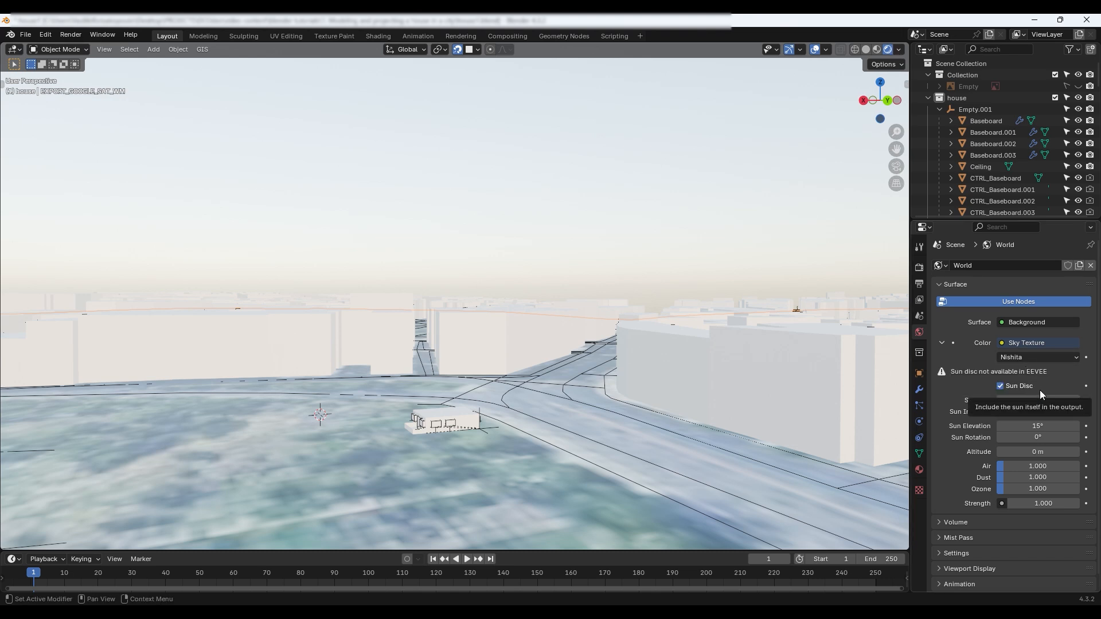
# - Set the render engine to Cycles with 0.5 noise thresholds for viewport and render, and enable viewport denoising
pyautogui.click(918, 267)
pyautogui.click(1026, 265)
pyautogui.click(1030, 302)
pyautogui.click(1049, 434)
pyautogui.write('0.5')
pyautogui.click(1051, 359)
pyautogui.write('0.5')
pyautogui.press('Return')
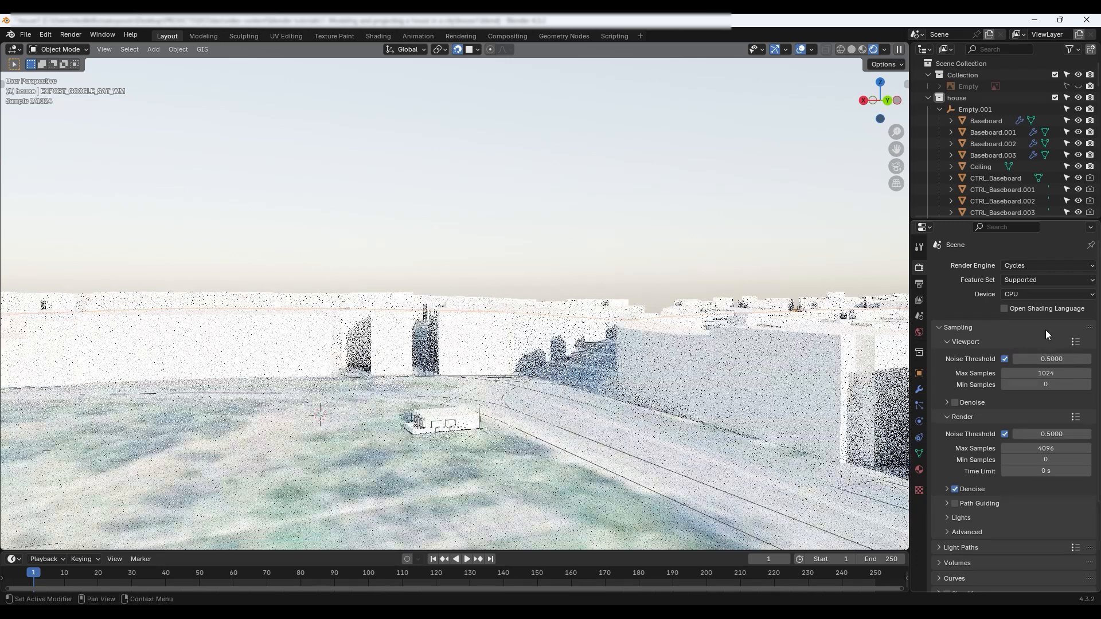
pyautogui.click(954, 402)
# - Set the sky's sun elevation to 4° and its sun rotation to -63.6°
pyautogui.click(919, 332)
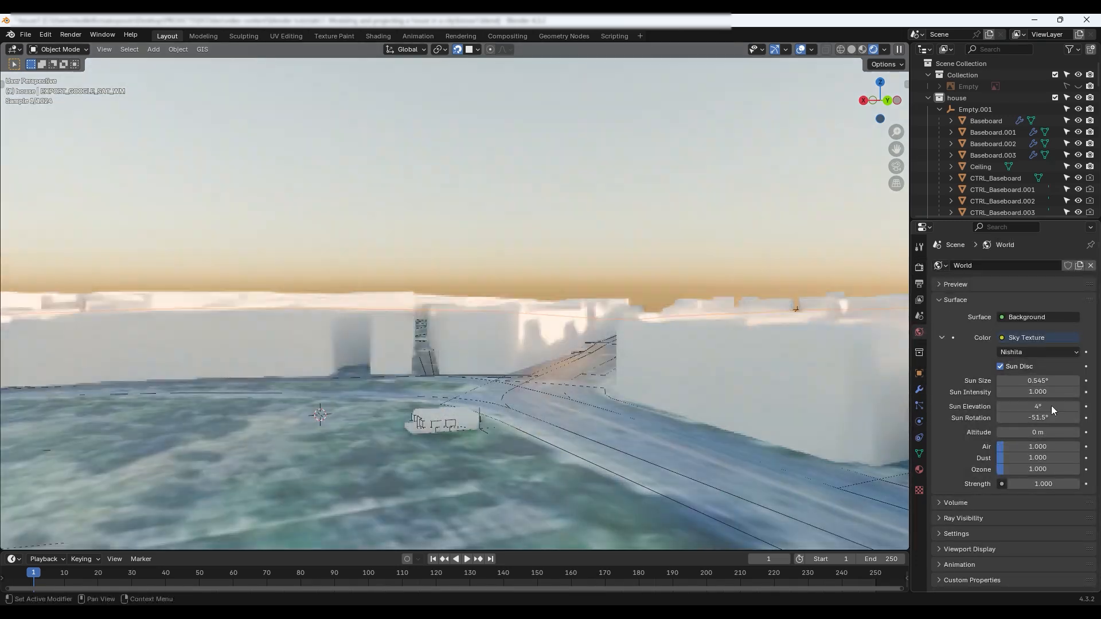
pyautogui.moveTo(1039, 418); pyautogui.dragTo(972, 418)
pyautogui.moveTo(504, 319); pyautogui.dragTo(670, 275, button='middle')
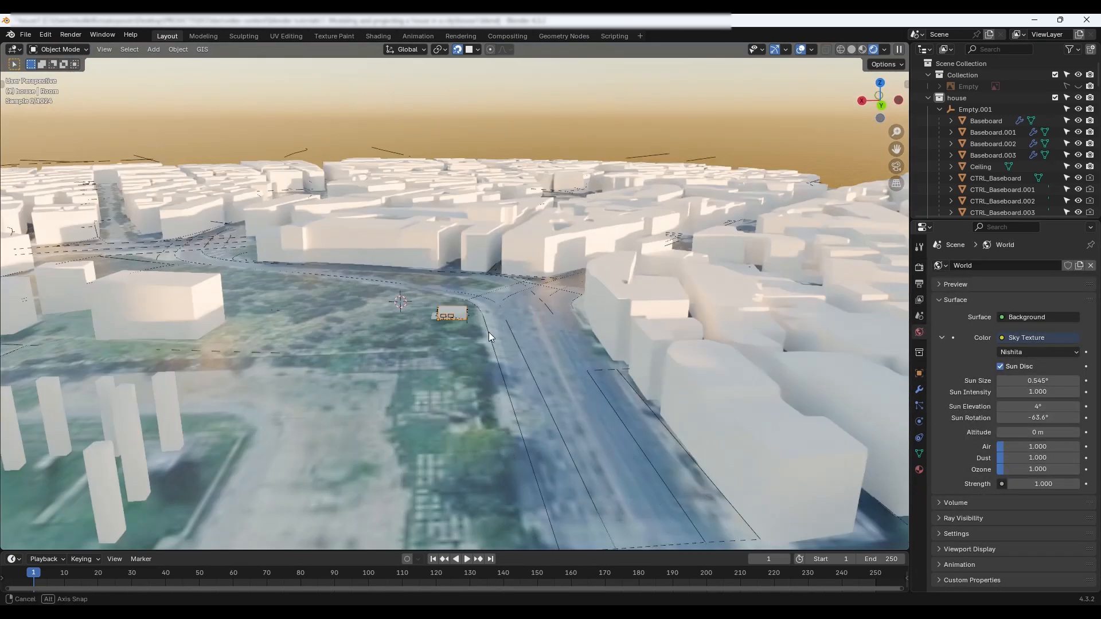
# - Reduce the viewport's clip start so the terrain in front of the house is not cut off
pyautogui.scroll(2, 636, 315)
pyautogui.moveTo(600, 358); pyautogui.dragTo(506, 373, button='middle')
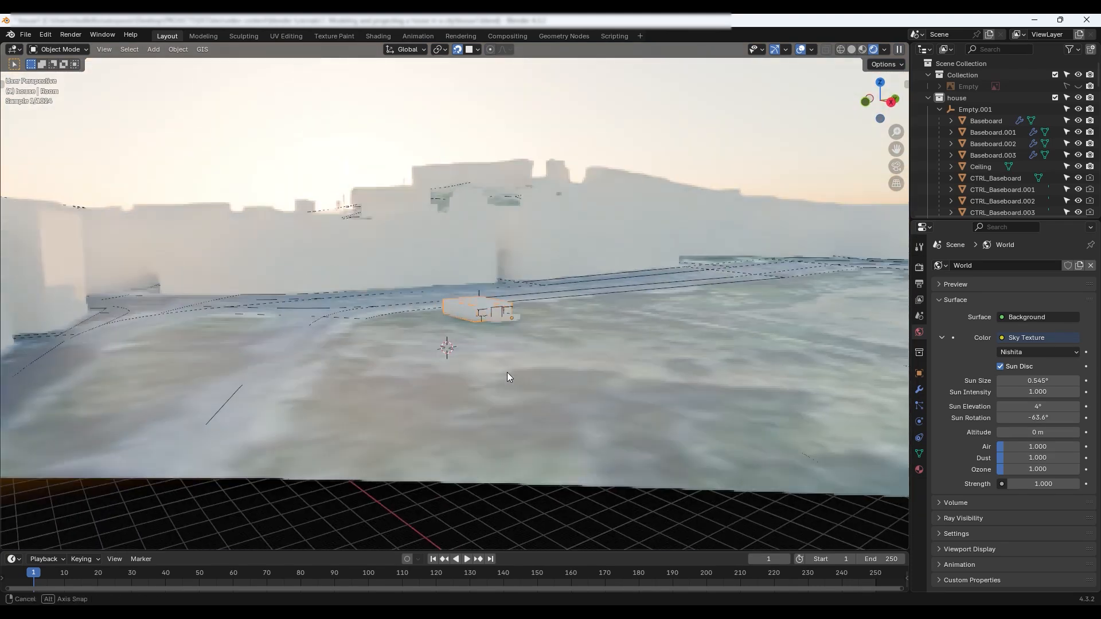
pyautogui.press('n')
pyautogui.moveTo(811, 114); pyautogui.dragTo(785, 114)
pyautogui.press('n')
# - Add a camera aligned to the current view and tilt it upward so the house sits low in the frame
pyautogui.hotkey('shift', 'a')
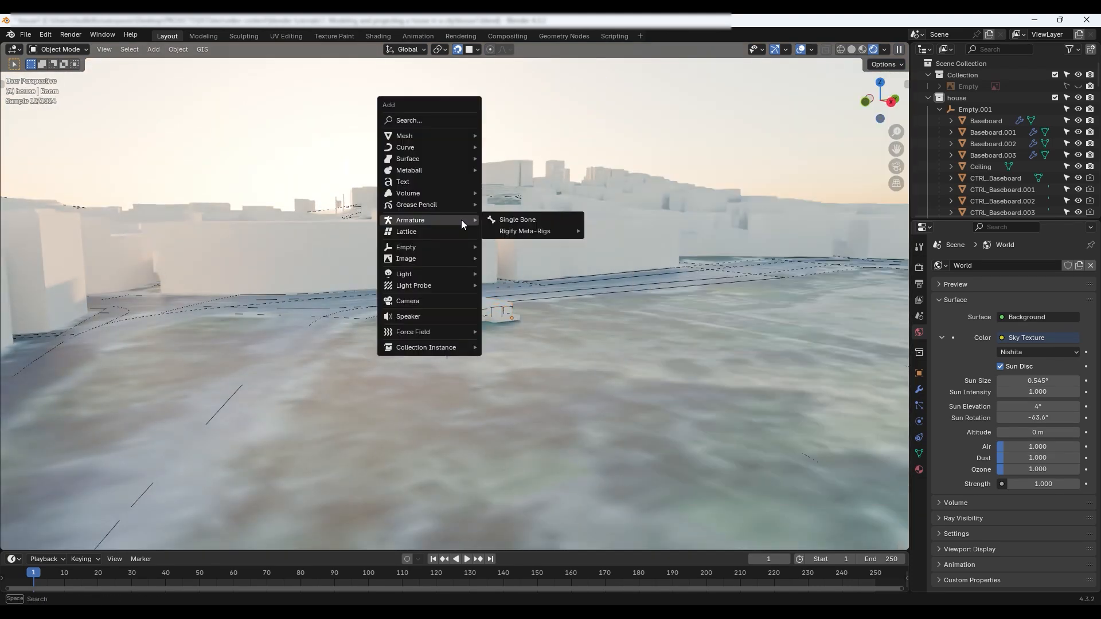
pyautogui.click(428, 298)
pyautogui.press('ctrl+alt+KP_0')
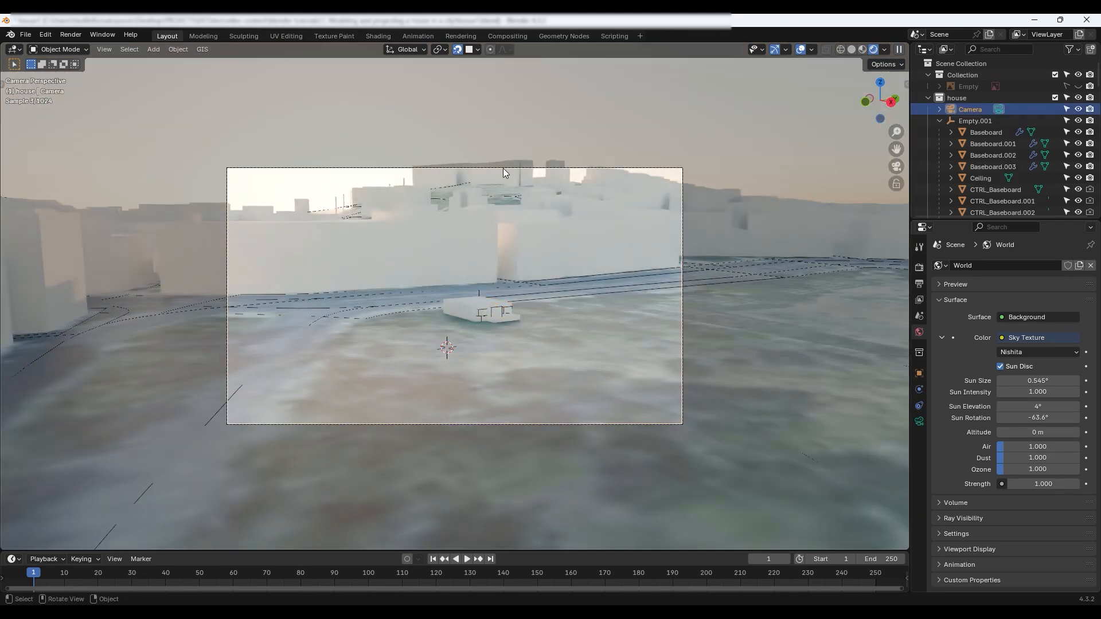
pyautogui.press('g')
pyautogui.press('r')
pyautogui.click(491, 146)
# - Save the file and render a still image from the camera
pyautogui.hotkey('ctrl', 's')
pyautogui.click(73, 34)
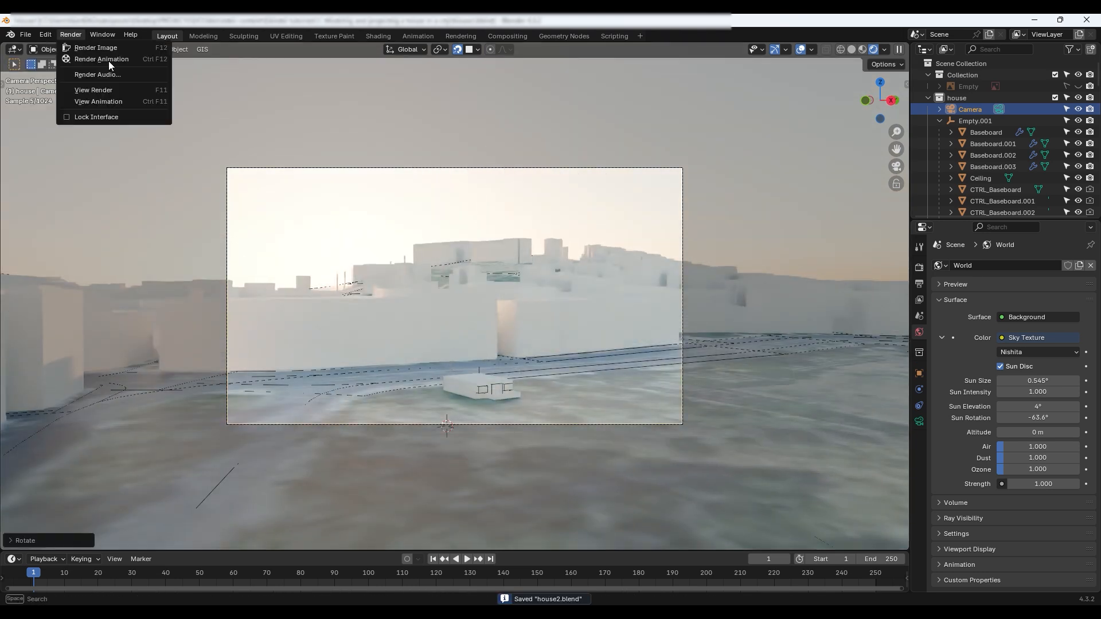
pyautogui.click(98, 45)
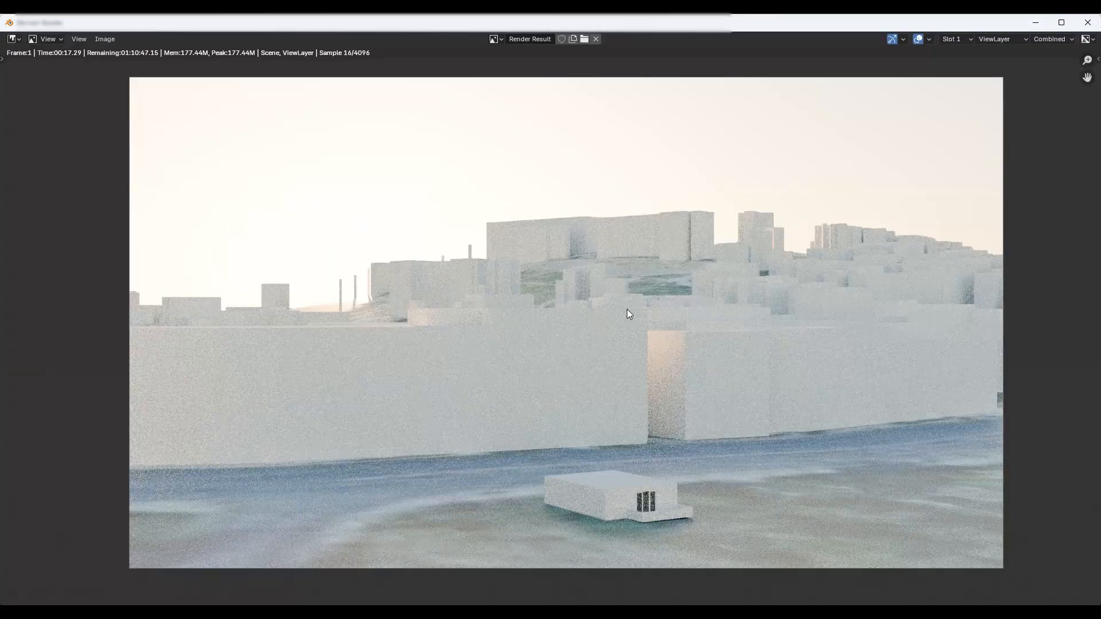